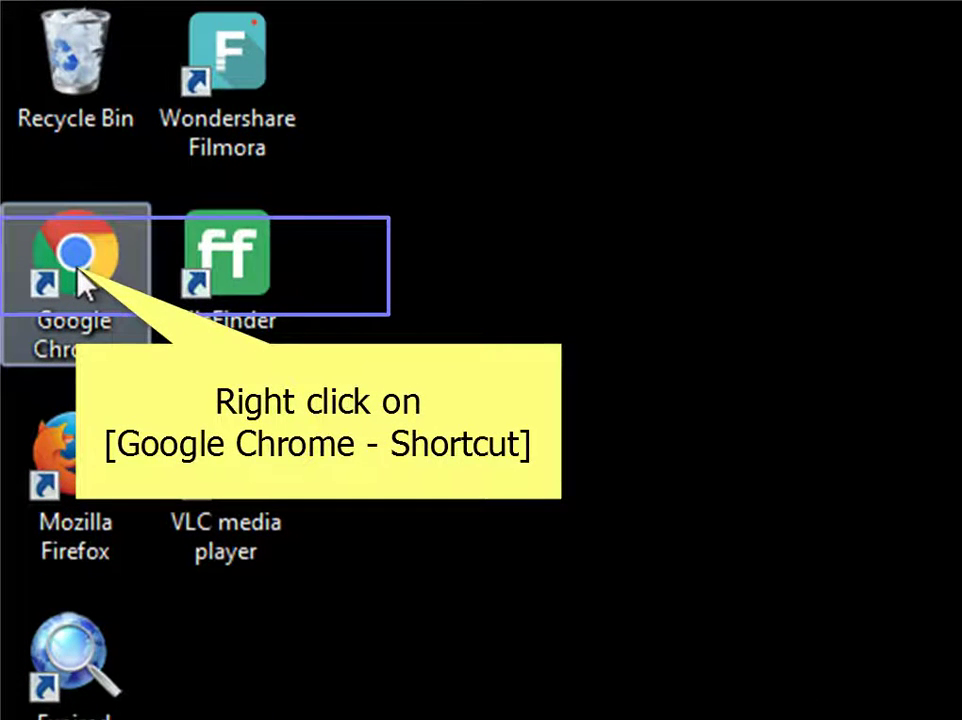
Delete Go.ad2up.com/afu.php from the Chrome shortcut's Target and apply it with administrator permission
right_click(78, 270)
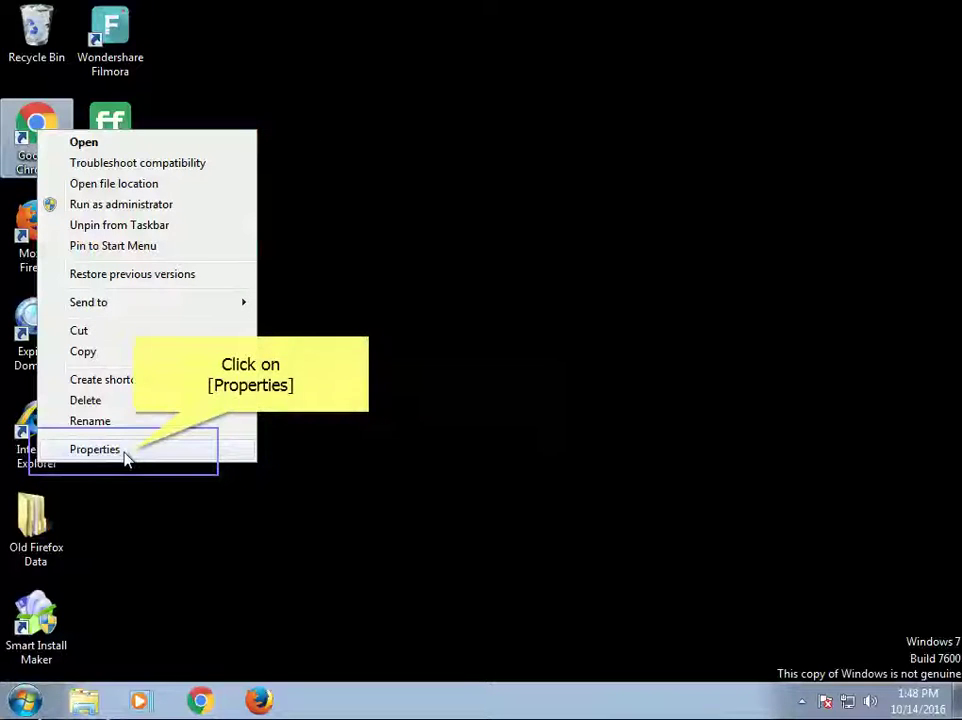
click(95, 449)
drag(262, 318, 380, 320)
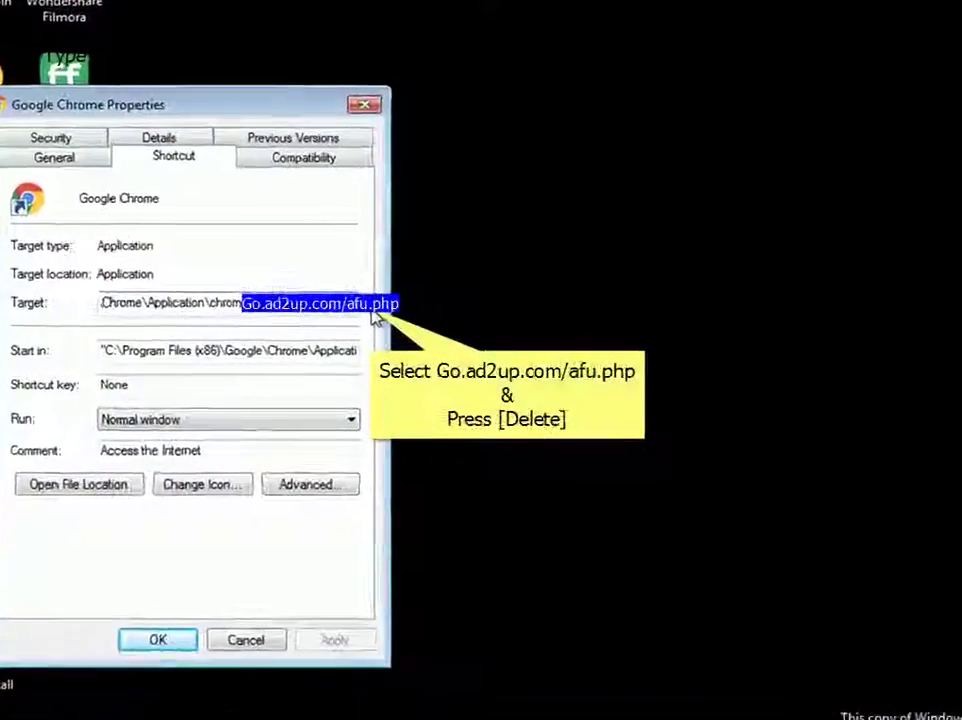
key(Delete)
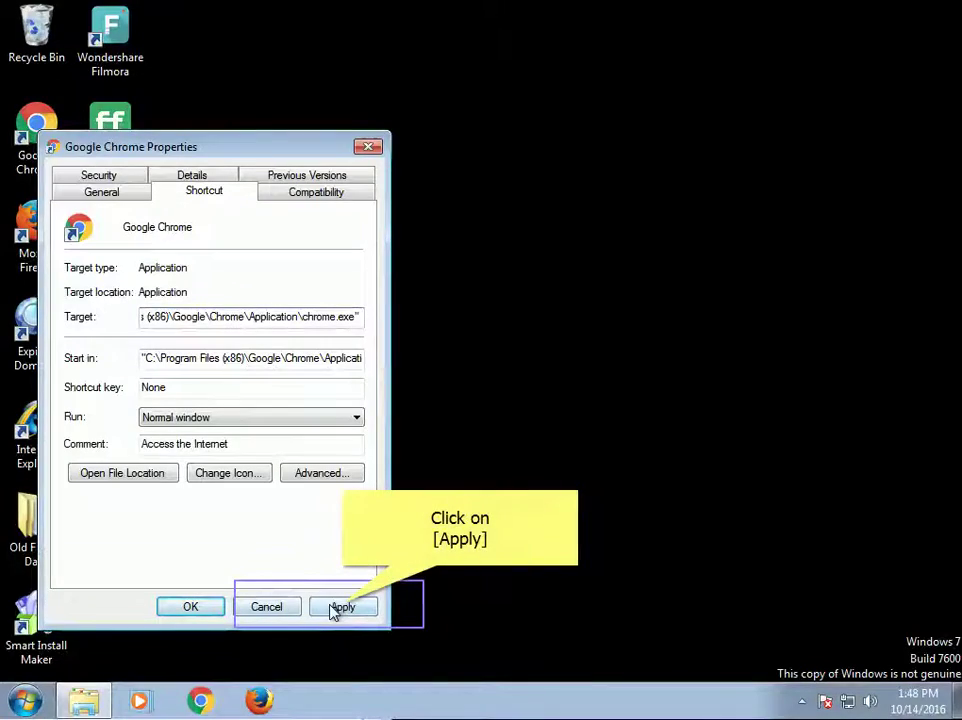
click(337, 610)
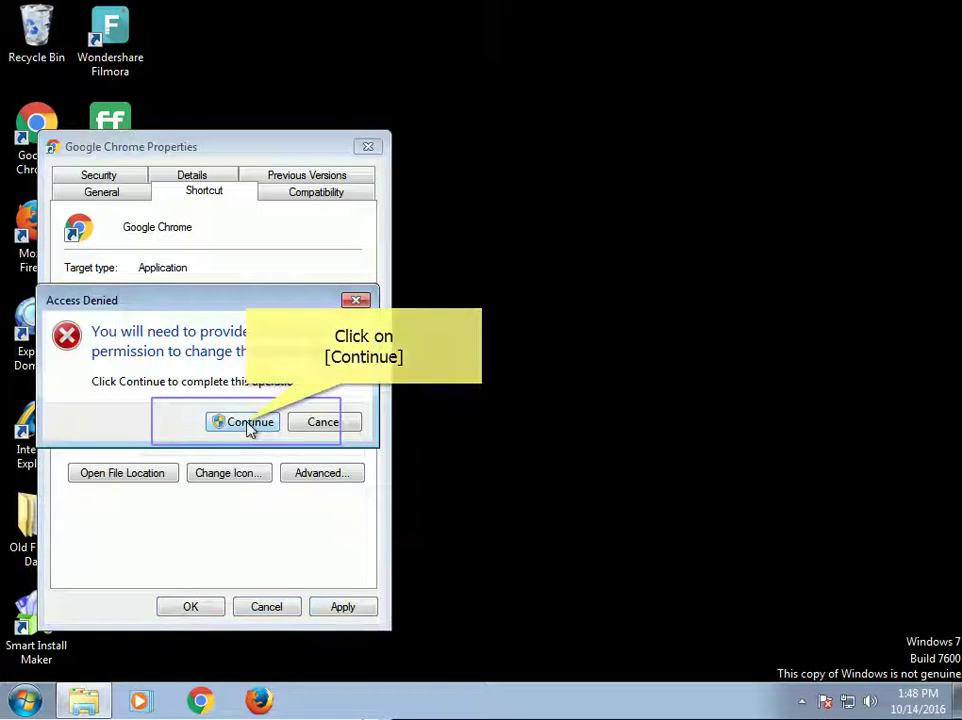
click(250, 425)
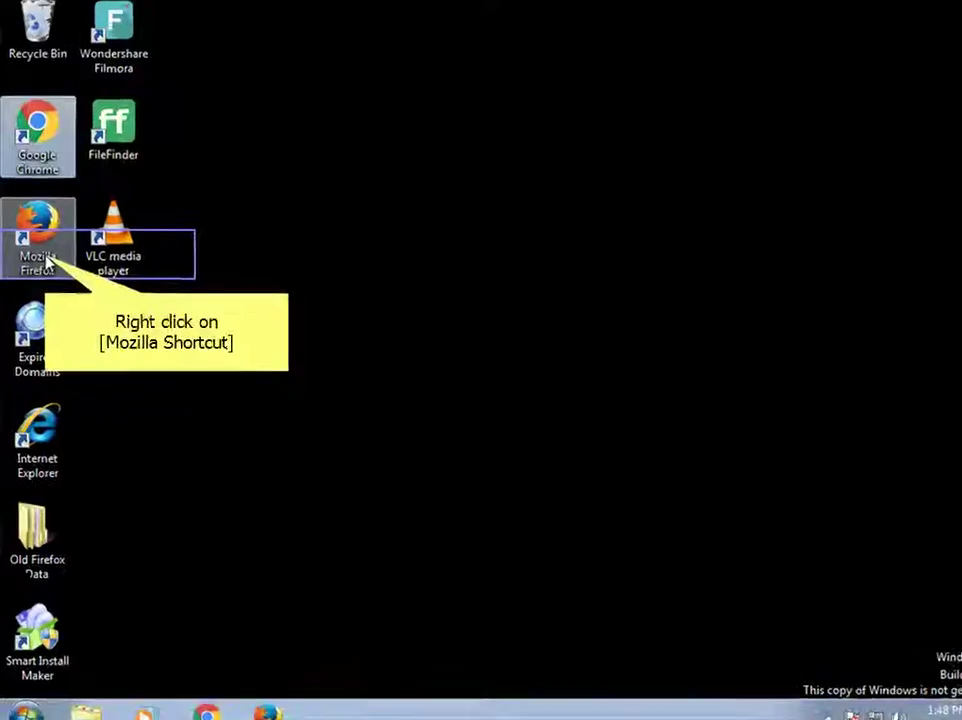
Strip Go.ad2up.com/afu.php from the Firefox shortcut's Target so it ends at firefox.exe, and apply
right_click(54, 270)
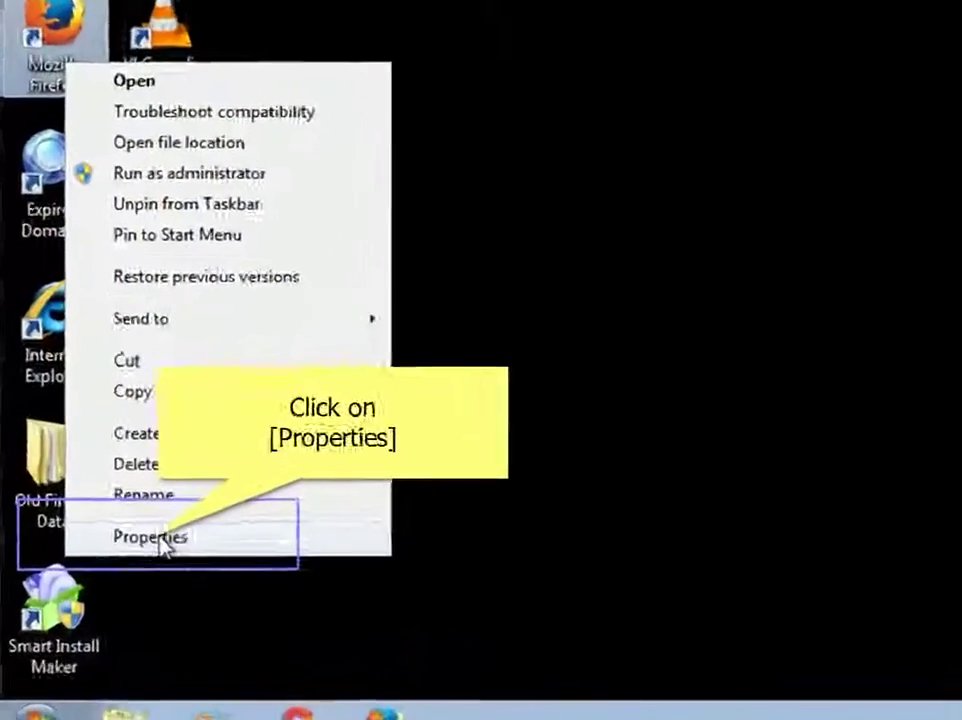
click(190, 509)
drag(268, 362, 398, 365)
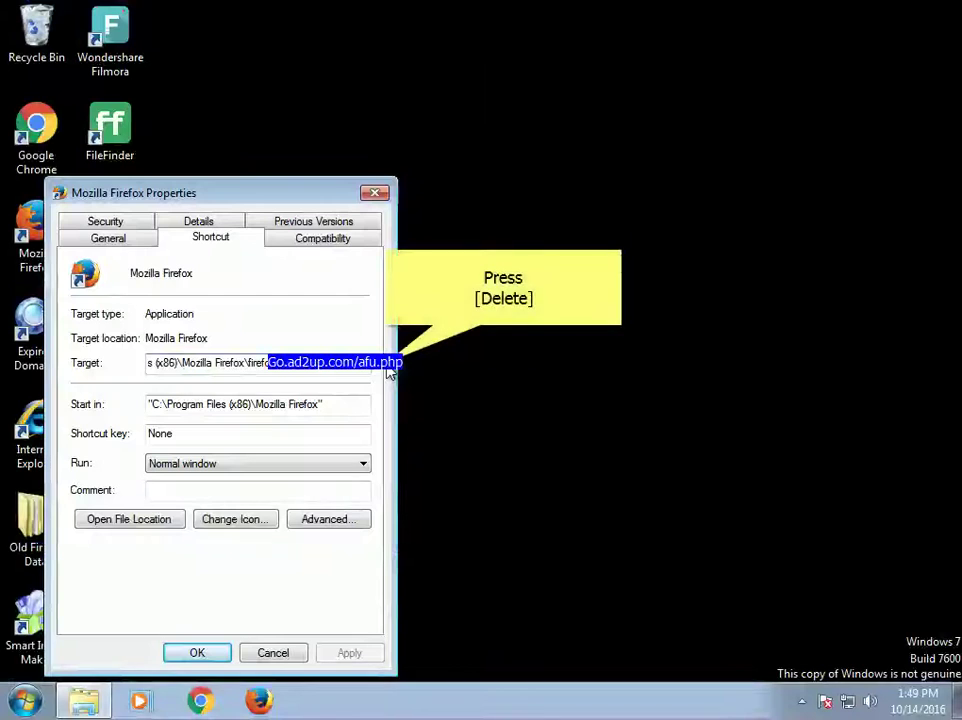
key(Delete)
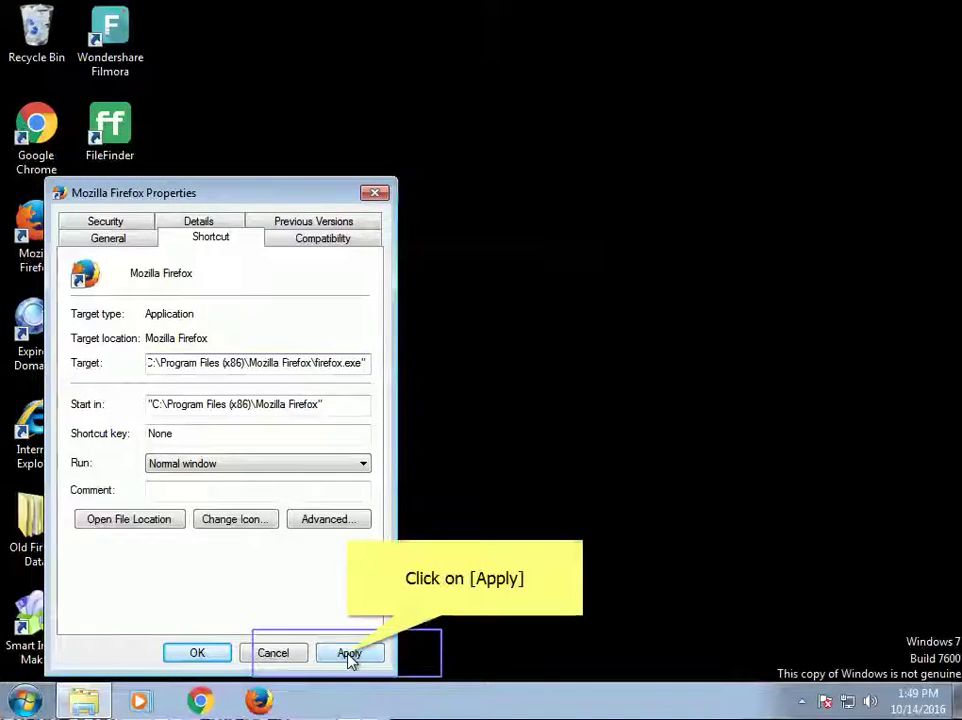
click(349, 653)
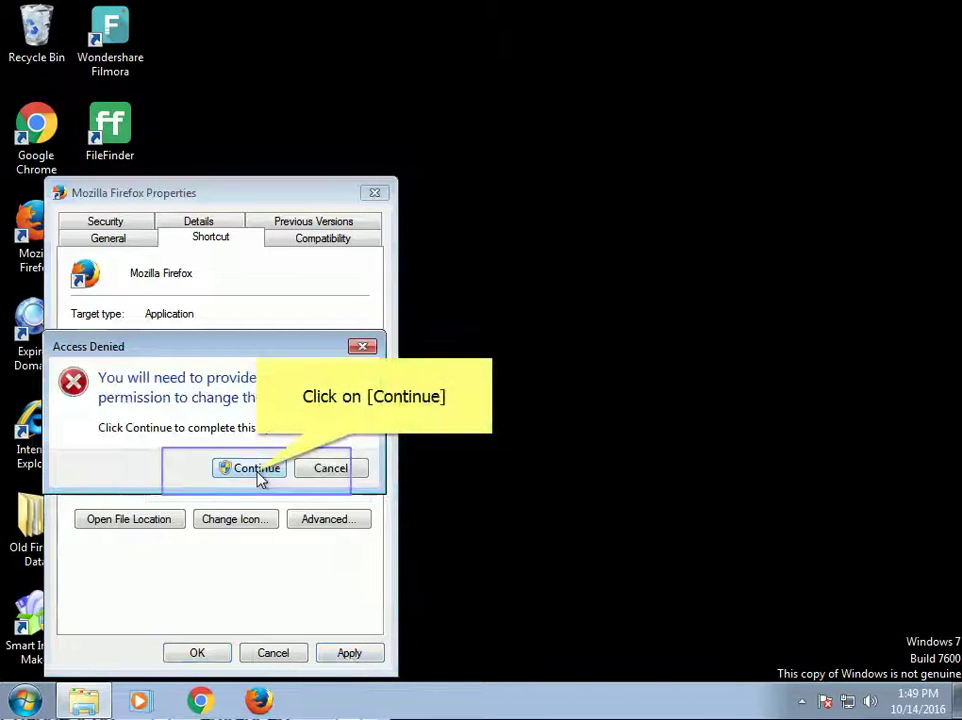
click(256, 470)
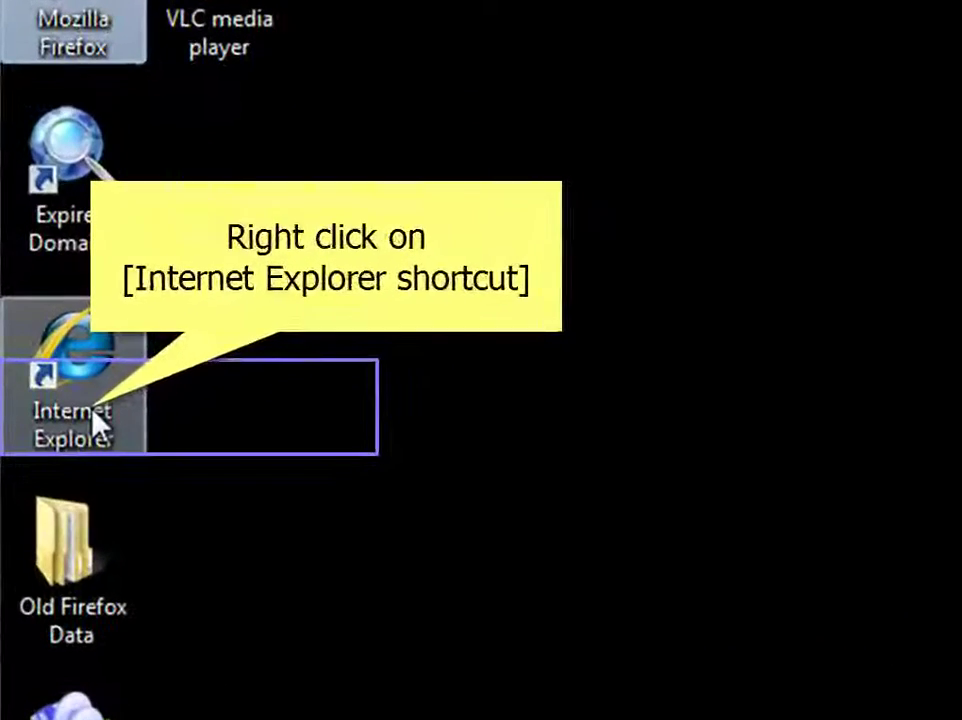
Strip Go.ad2up.com/afu.php from the Internet Explorer shortcut's Target so it ends at iexplore.exe
right_click(92, 412)
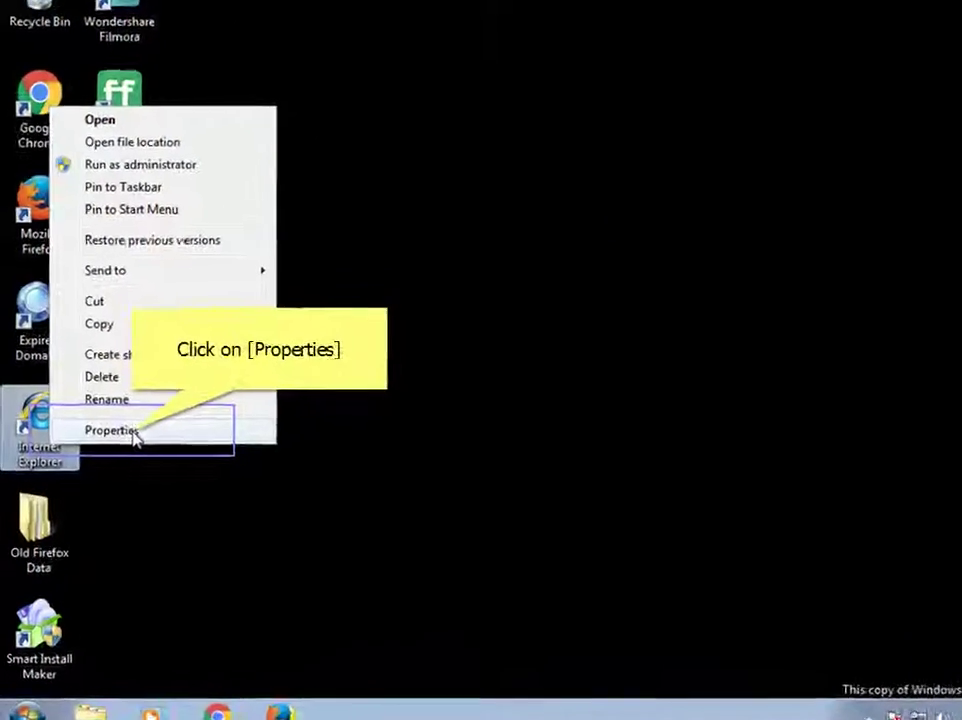
click(137, 438)
drag(271, 363, 381, 370)
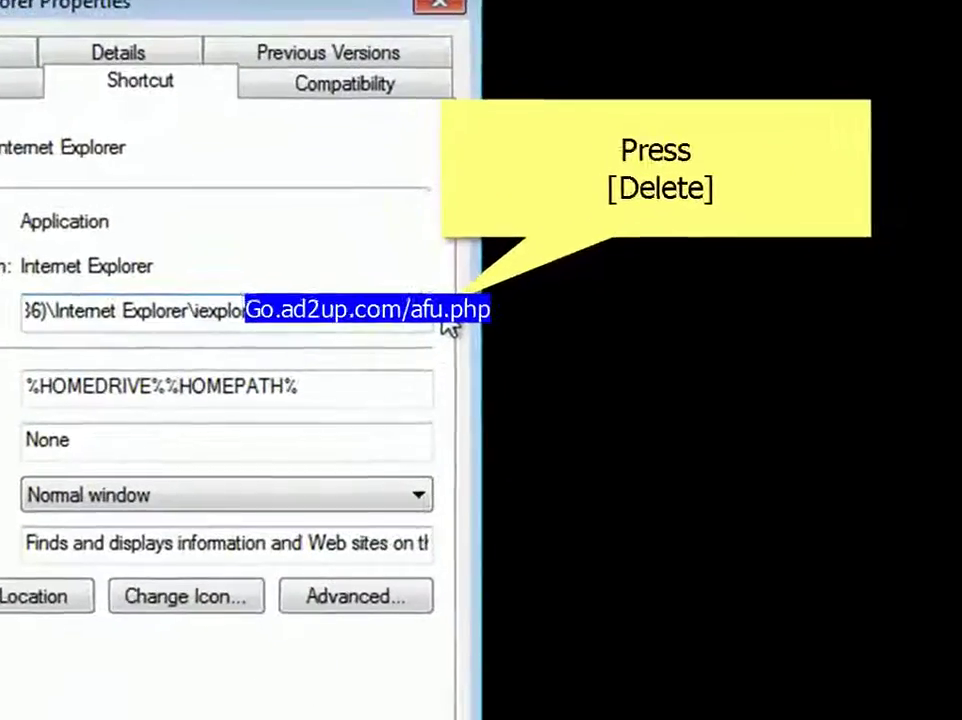
key(Delete)
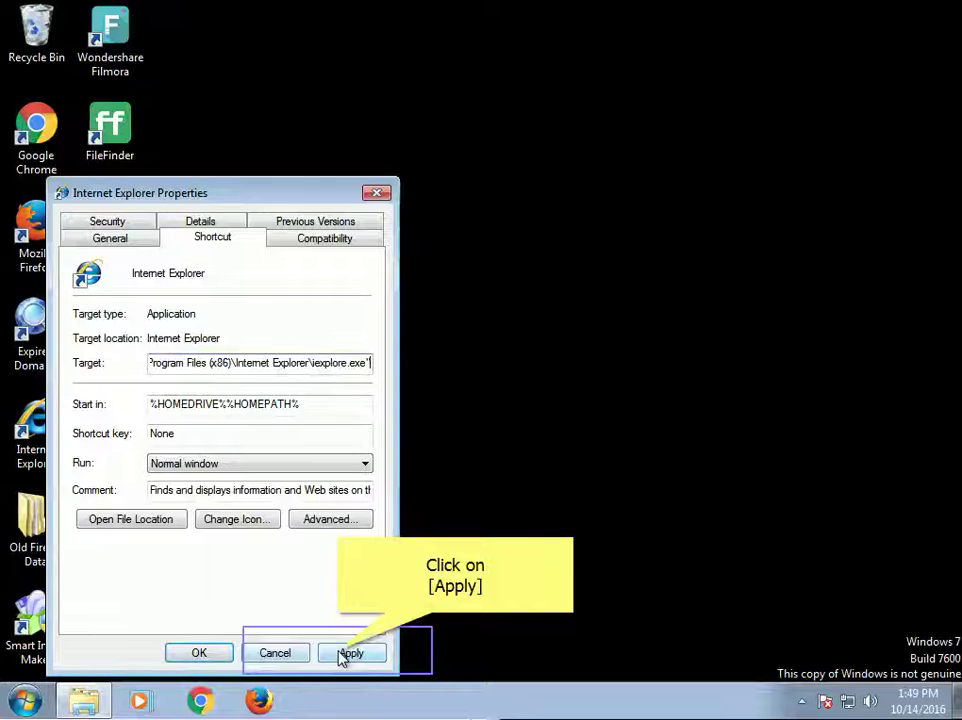
click(350, 653)
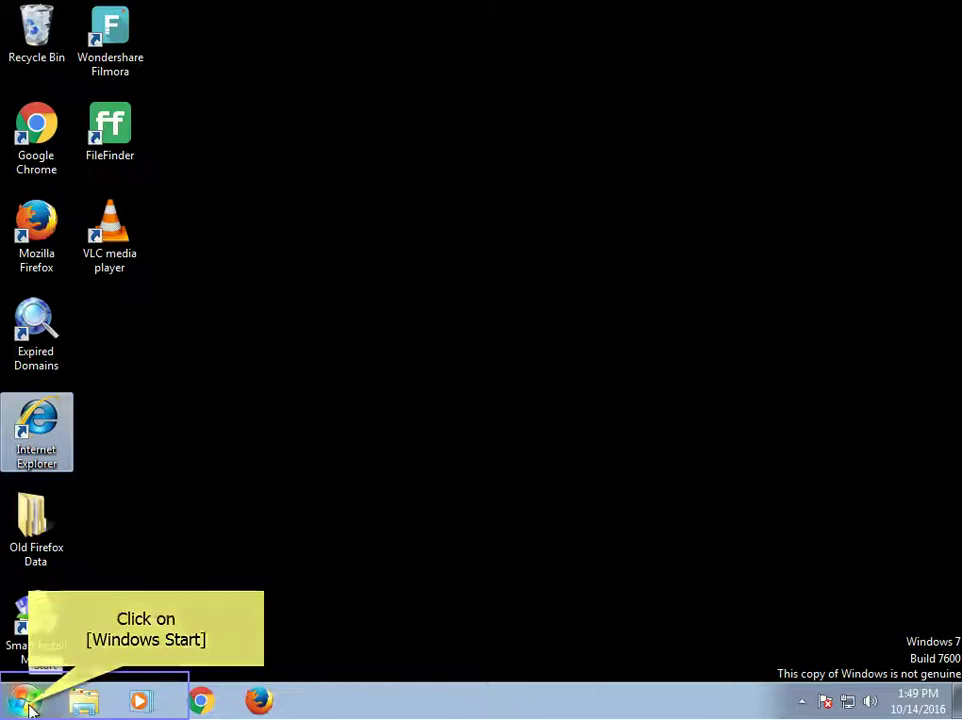
Uninstall Go.ad2up.com 3.00 from Control Panel's Programs and Features list
click(26, 700)
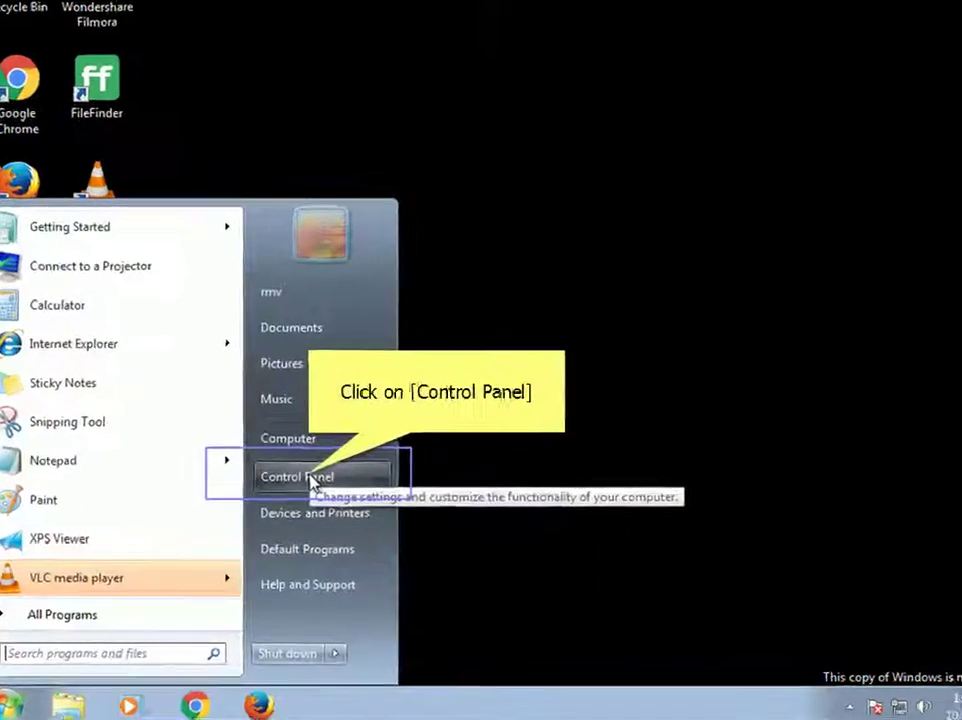
click(310, 492)
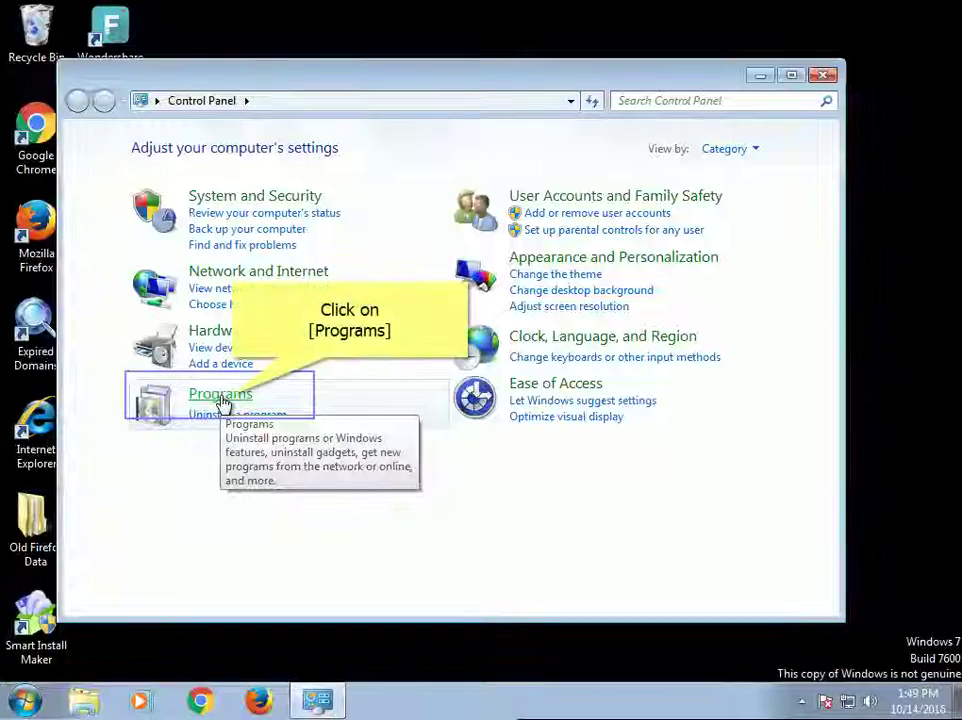
click(221, 400)
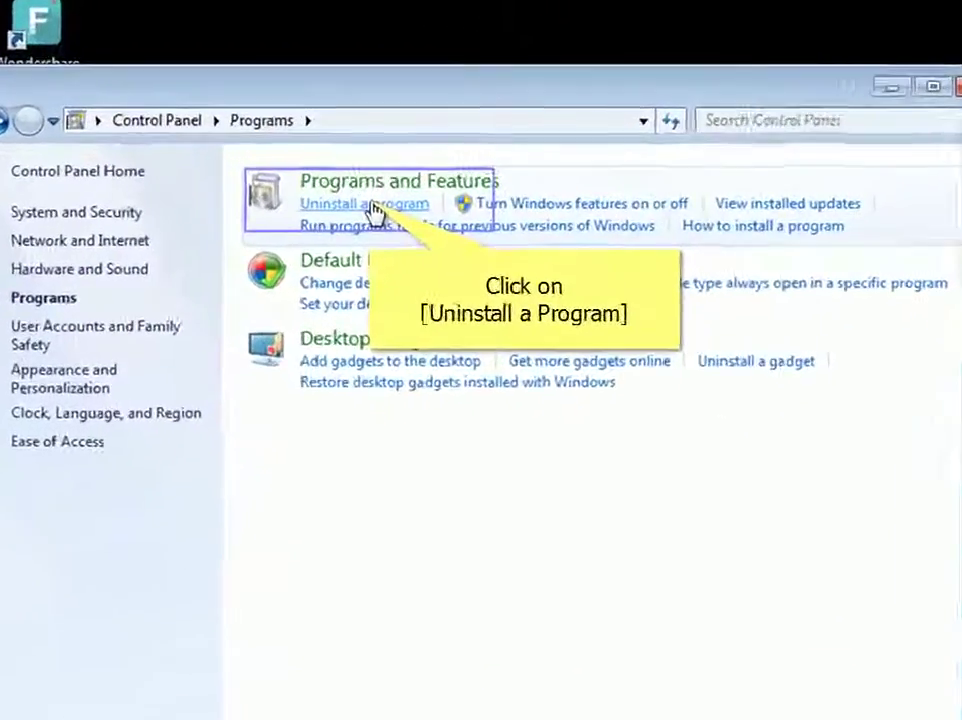
click(383, 250)
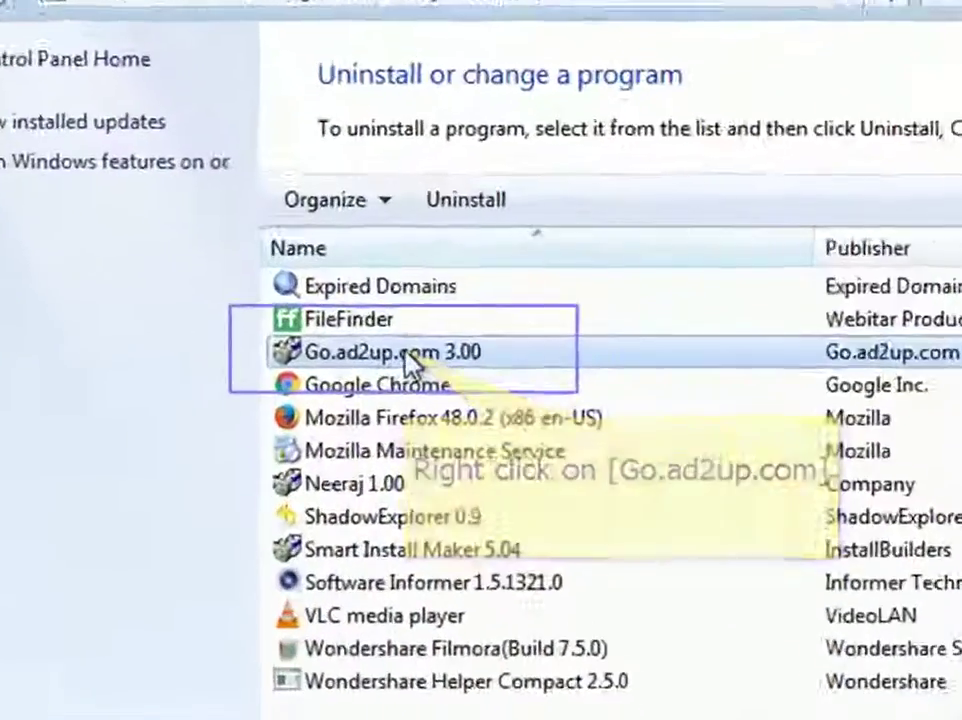
right_click(386, 297)
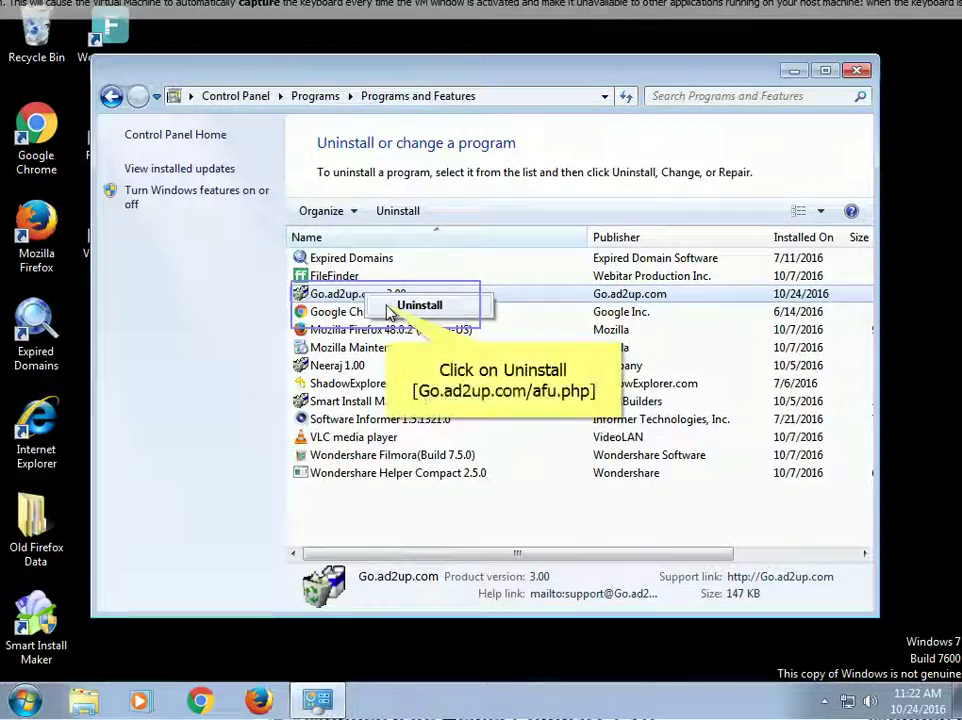
click(388, 310)
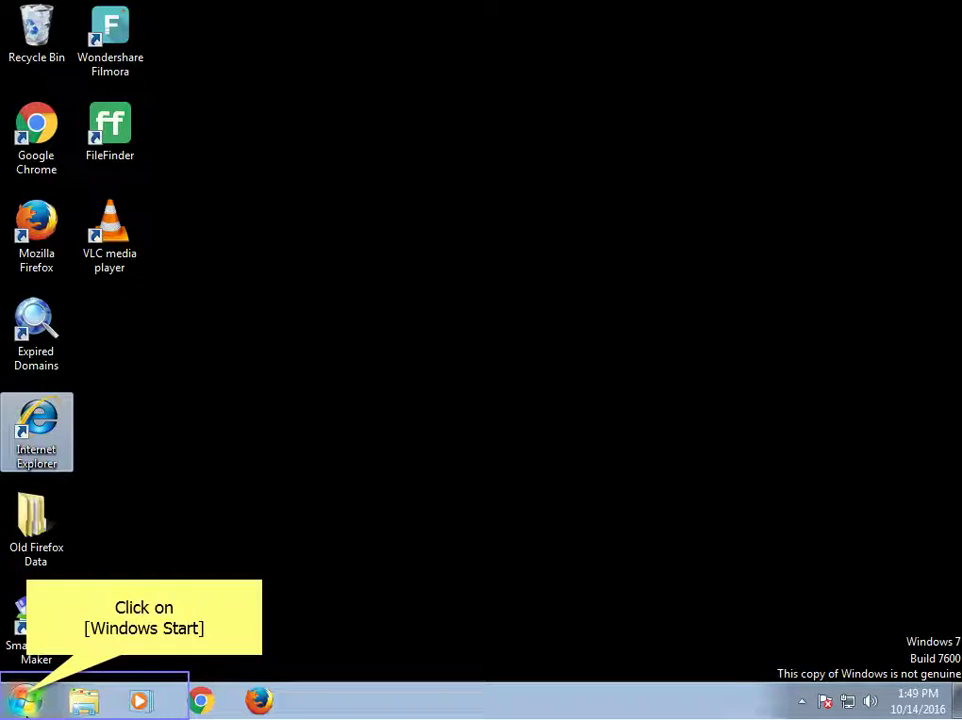
Restart Windows from the Start menu's Shut down options
click(25, 700)
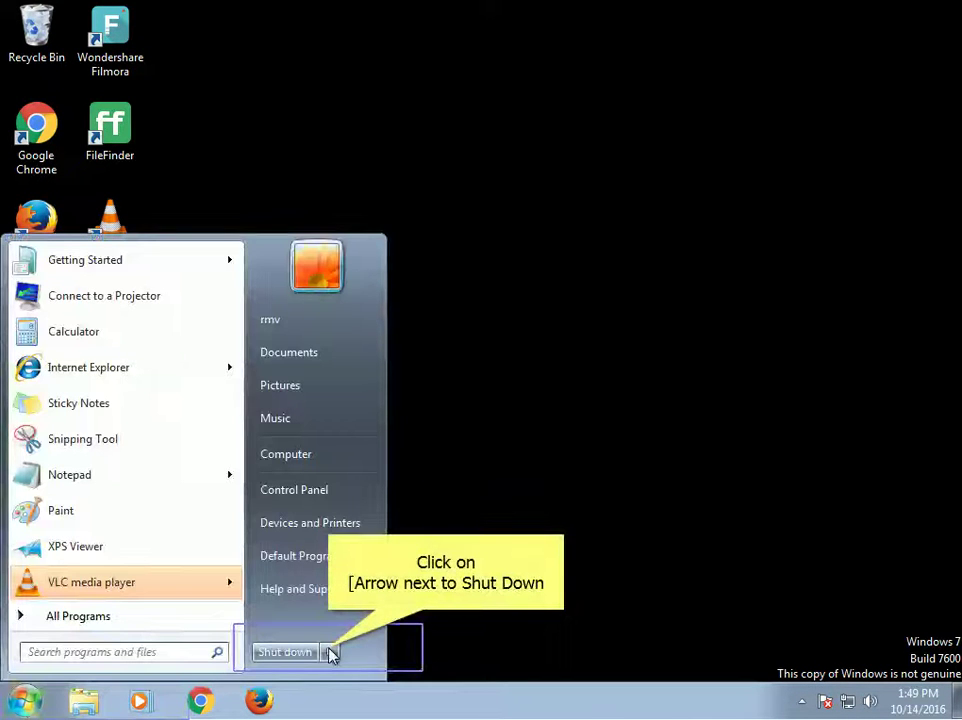
click(331, 652)
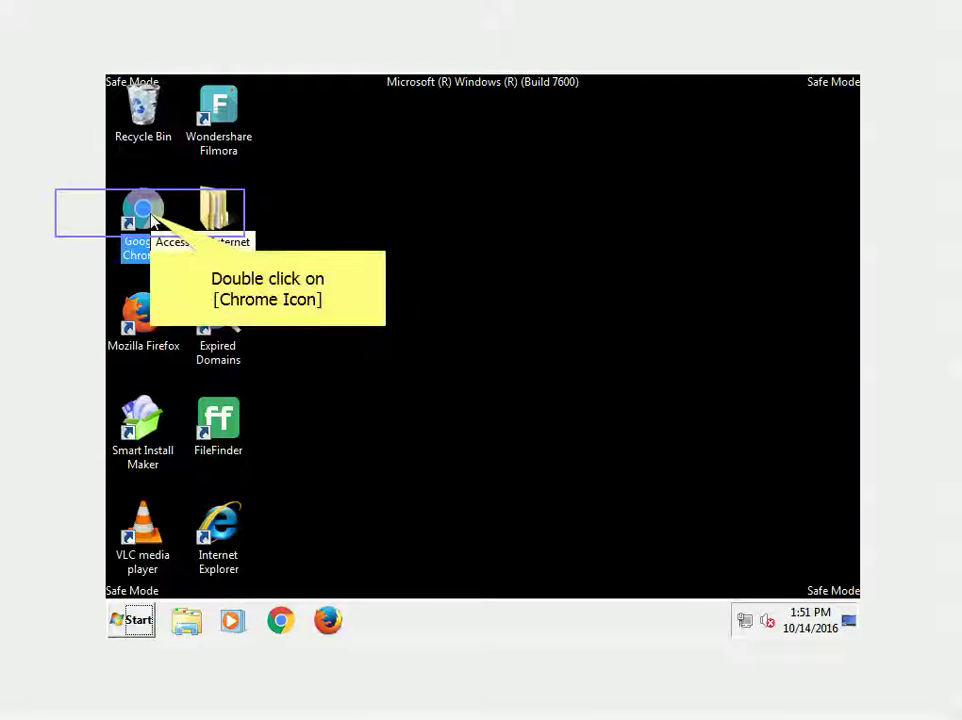
Open Chrome's Extensions page and cancel removing Google Slides, keeping Sheets and Slides installed
double_click(148, 216)
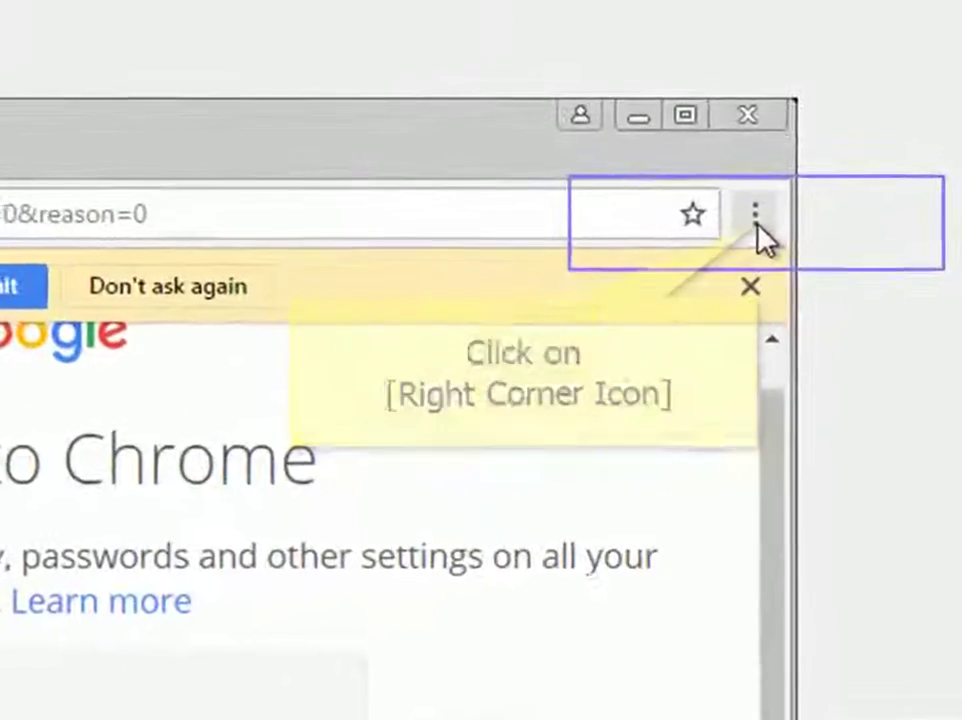
click(755, 214)
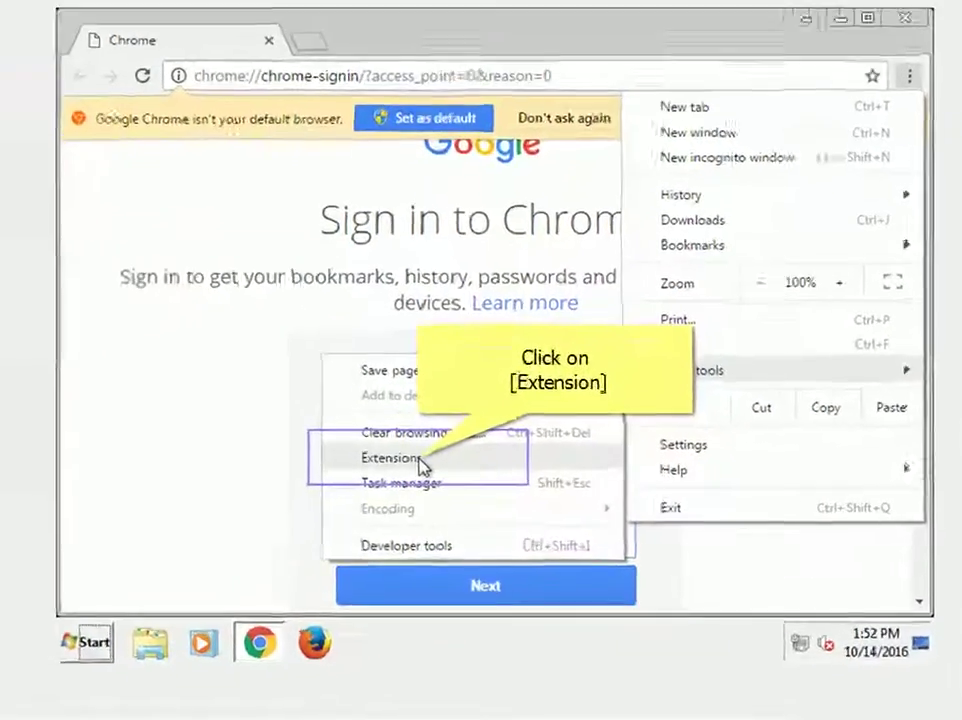
click(421, 465)
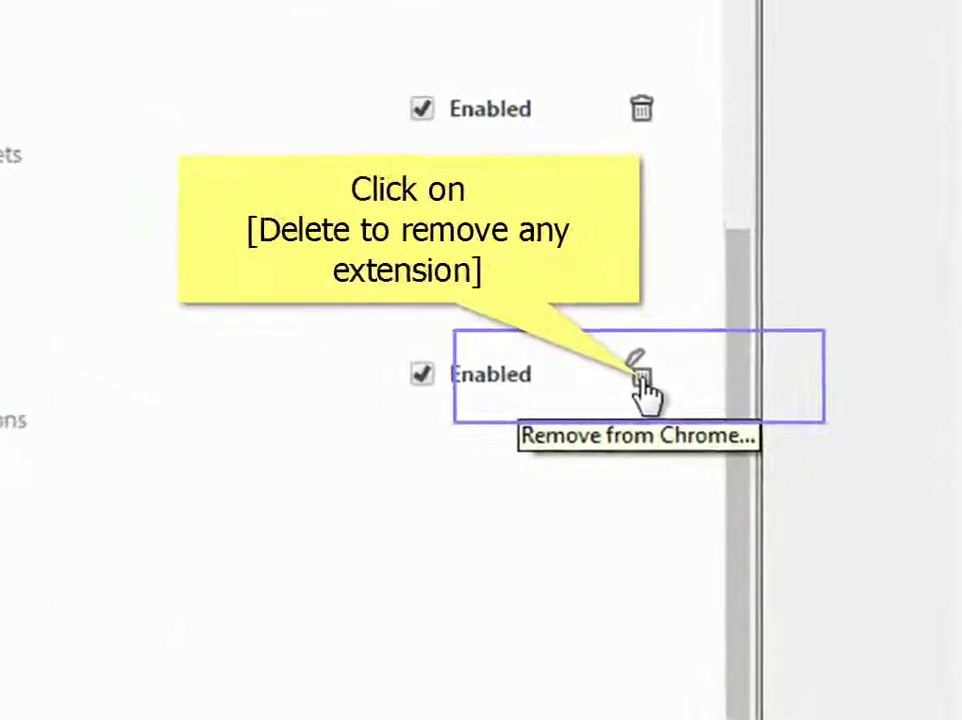
click(640, 382)
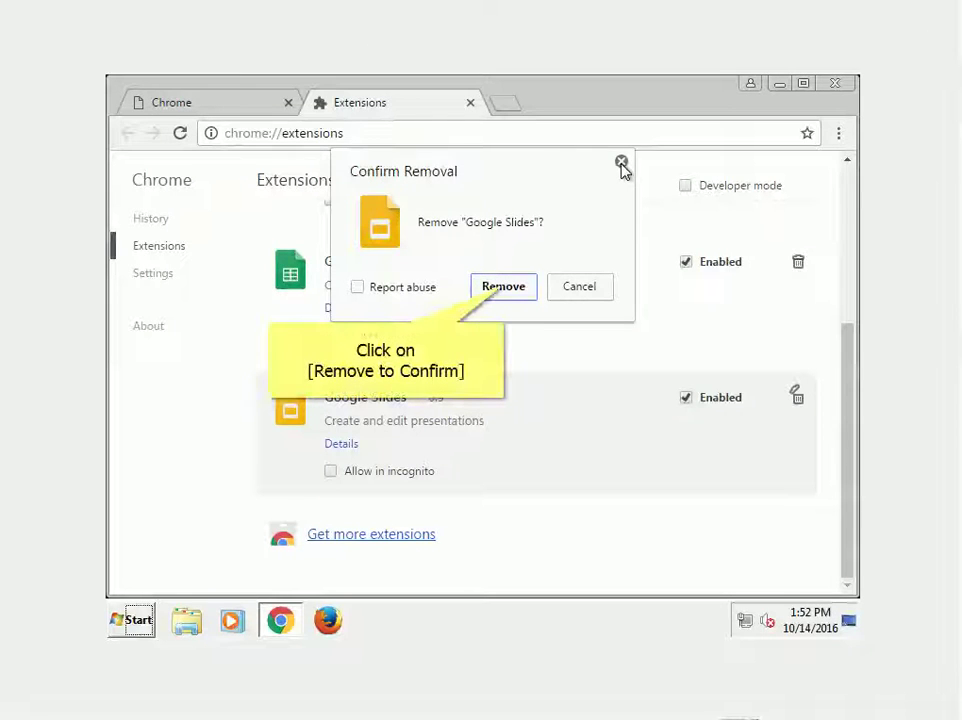
click(621, 164)
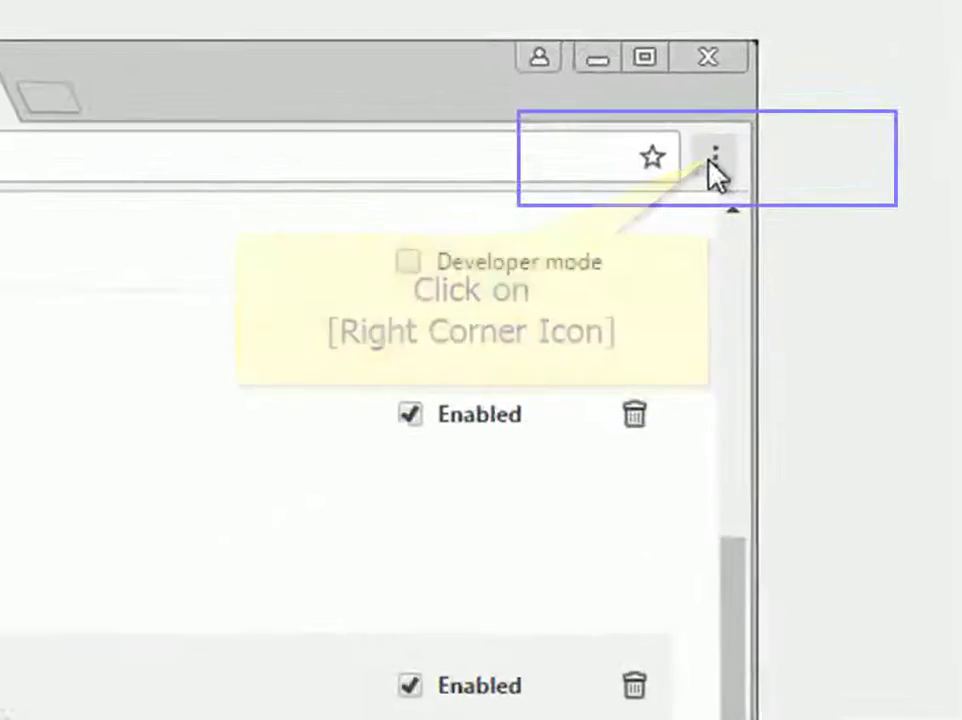
click(838, 133)
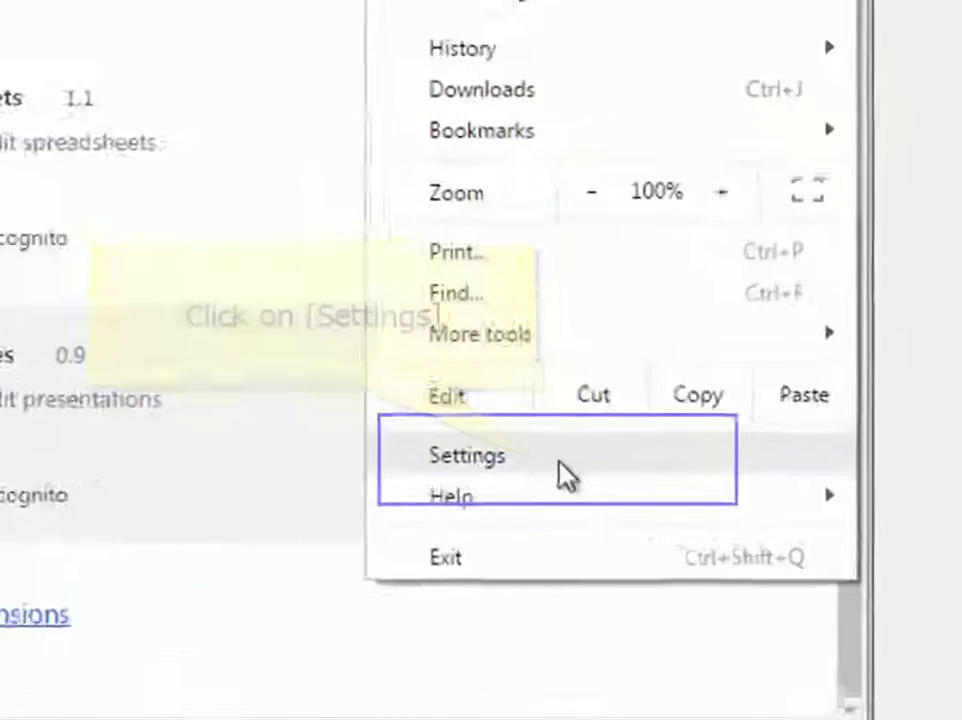
Reset Chrome's settings to defaults from the advanced section of Settings
click(690, 458)
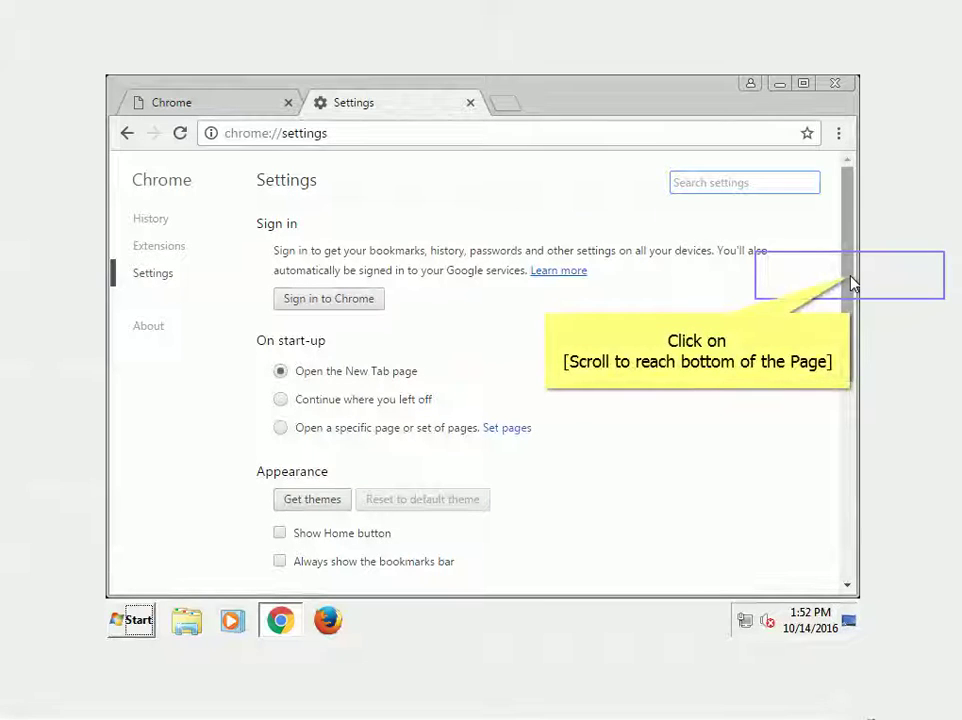
scroll(850, 280, down, 10)
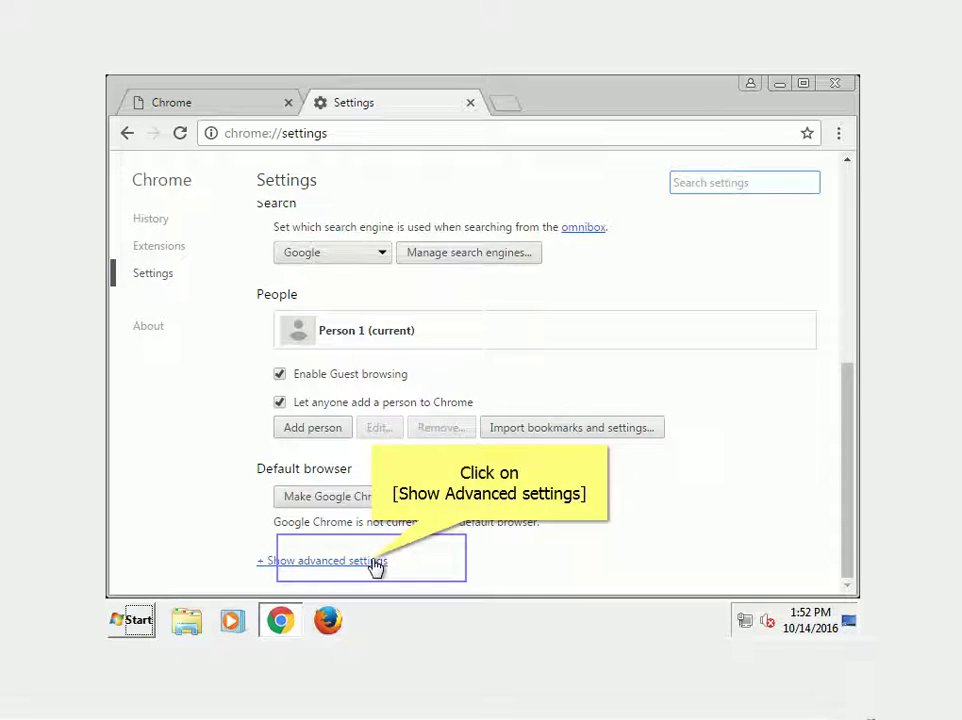
click(330, 561)
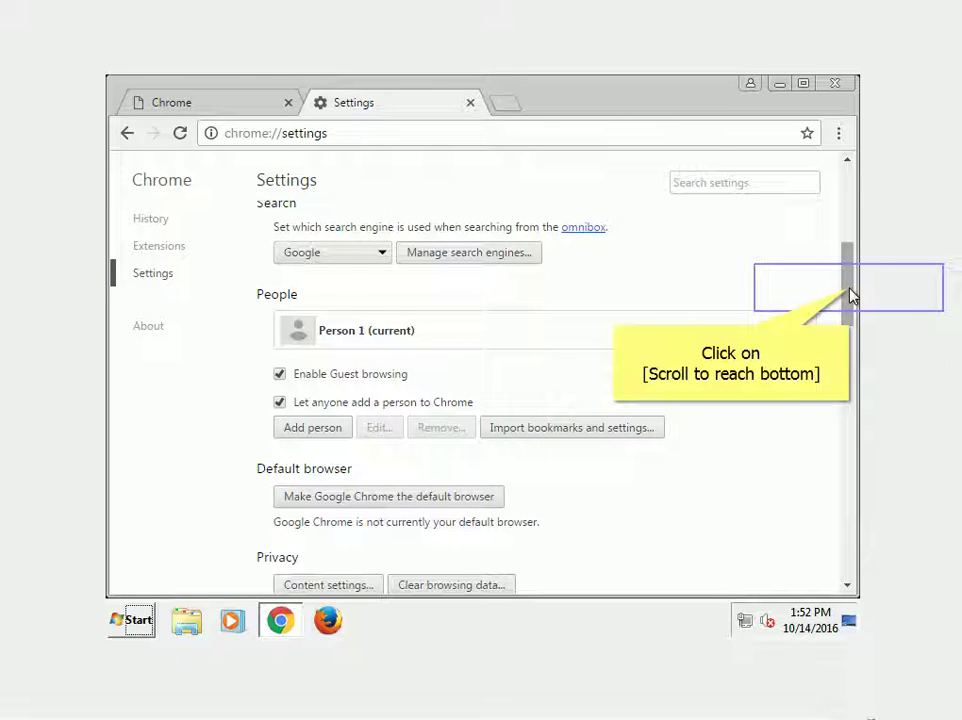
scroll(848, 294, down, 10)
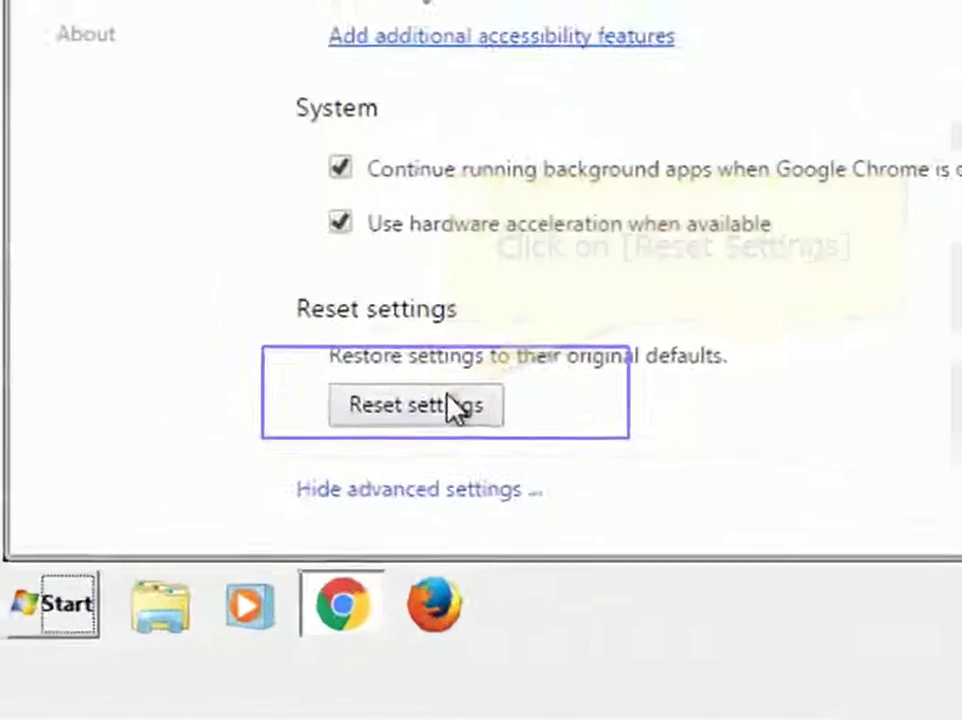
click(318, 517)
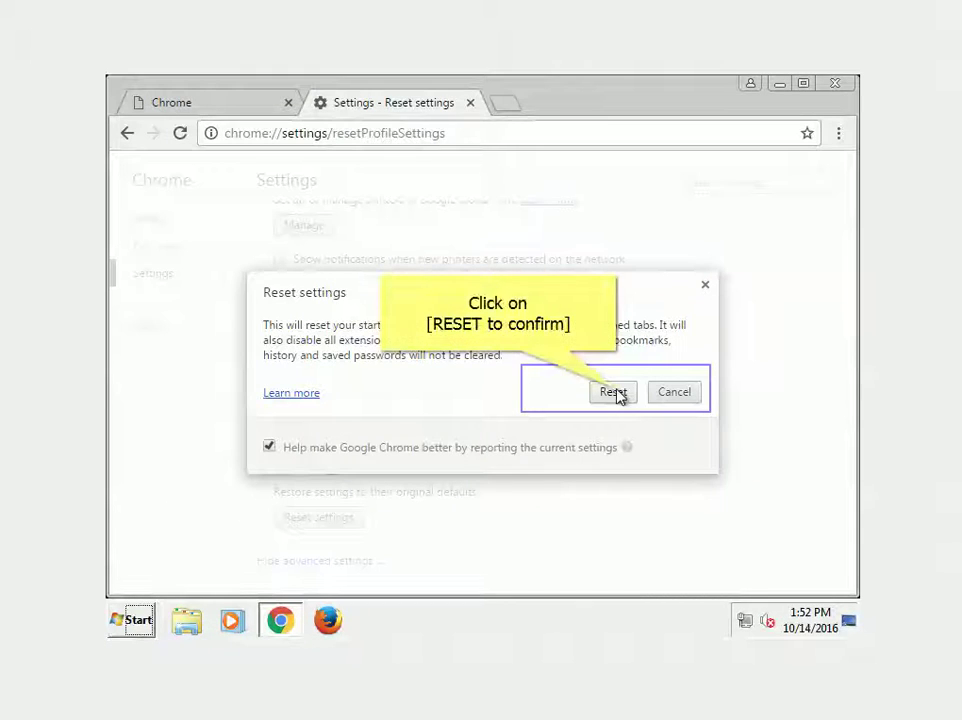
click(614, 393)
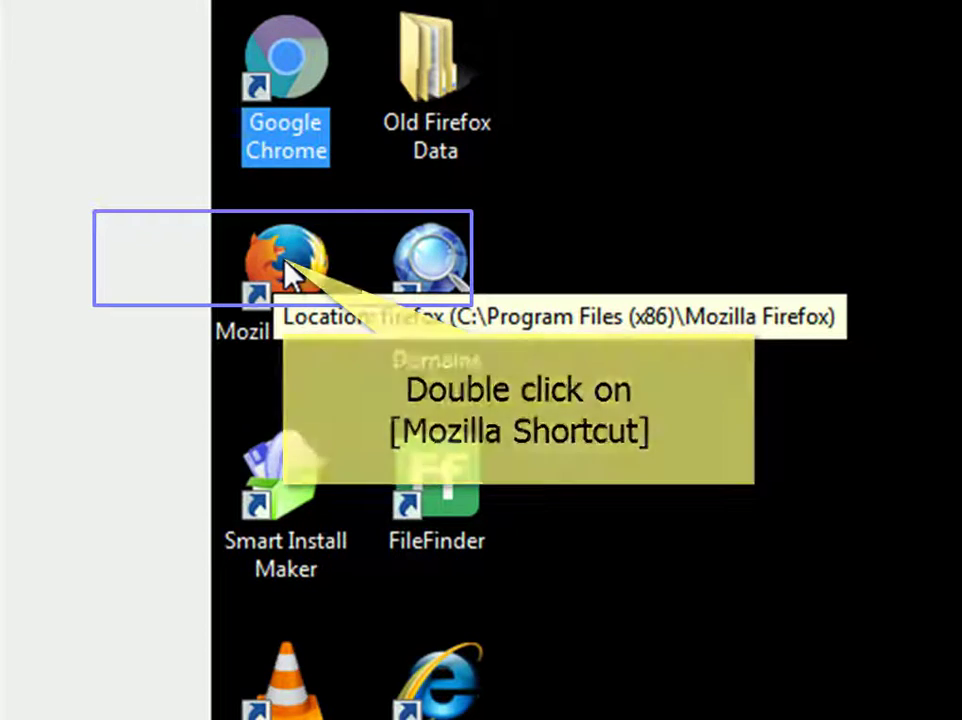
Launch Firefox and remove the Firefox Hotfix extension in the Add-ons Manager
double_click(290, 272)
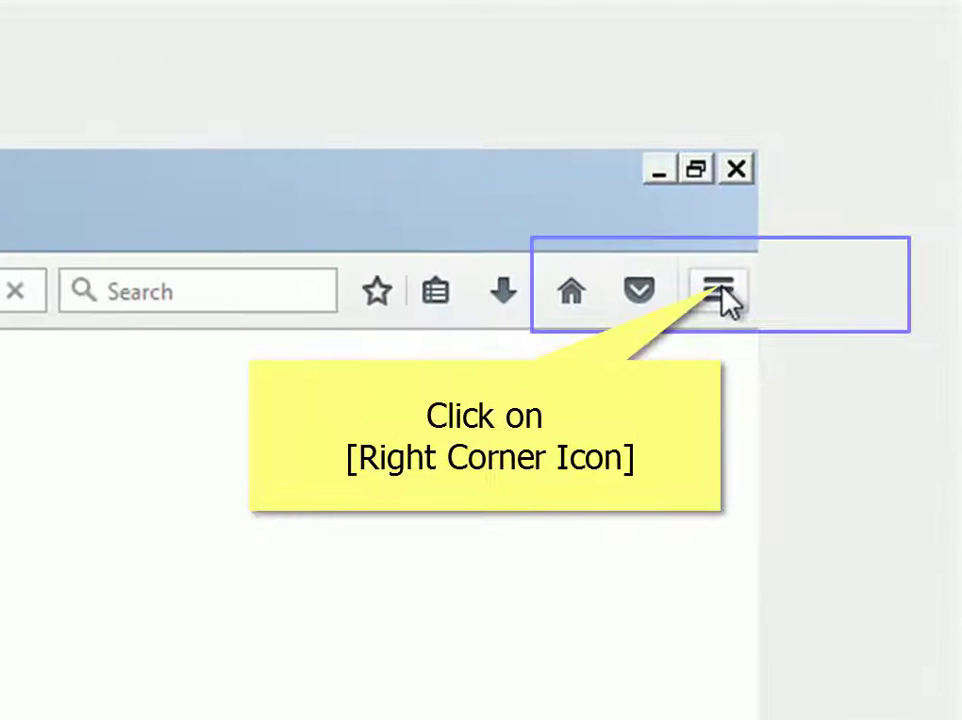
click(718, 292)
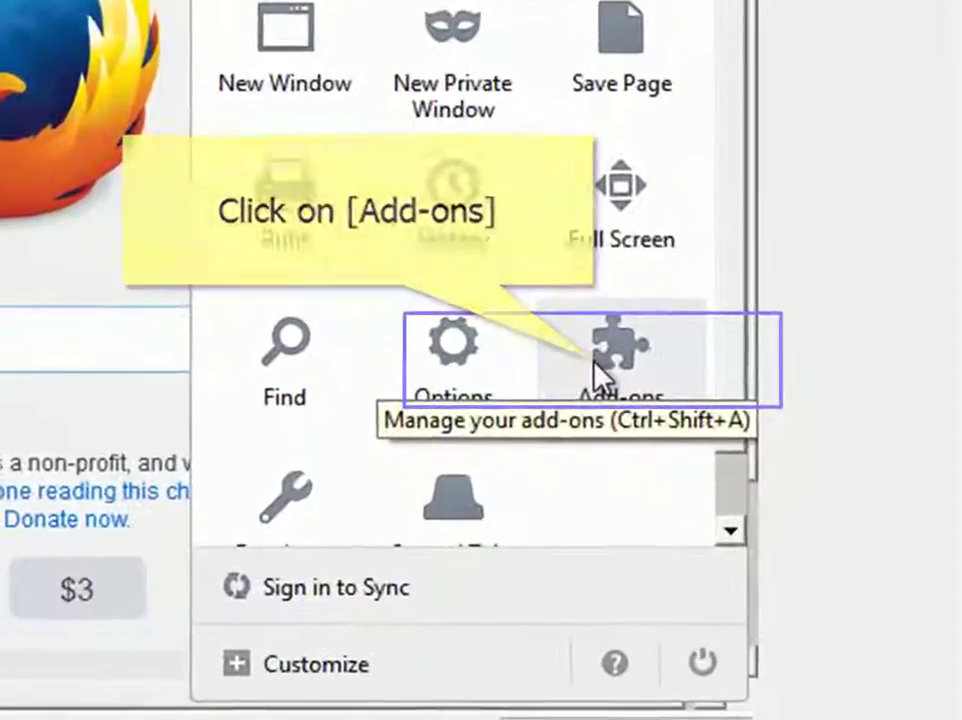
click(595, 365)
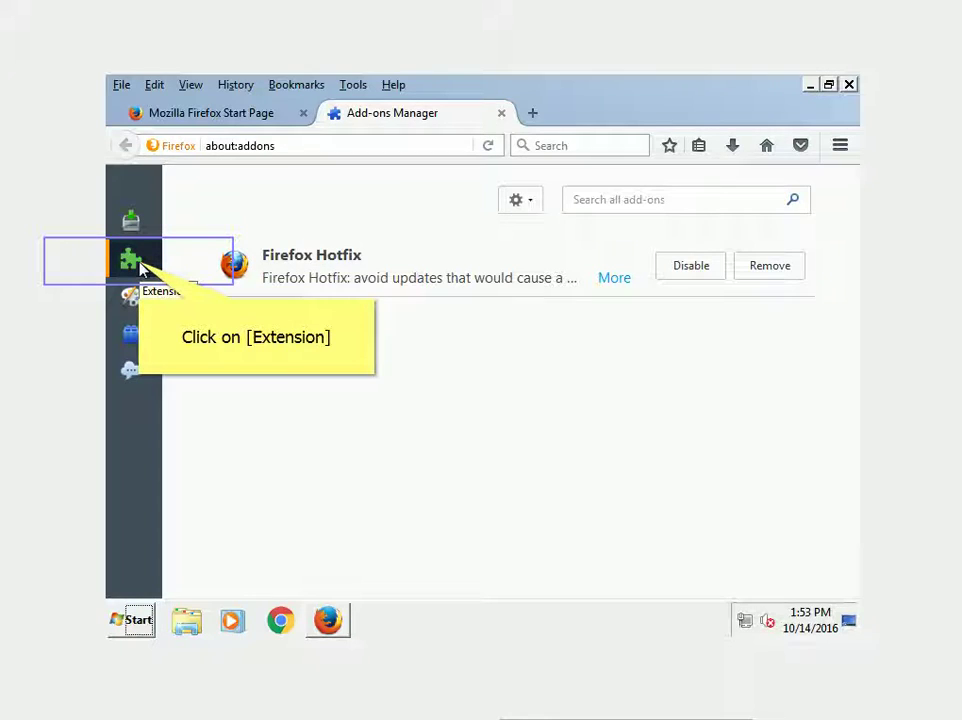
click(140, 266)
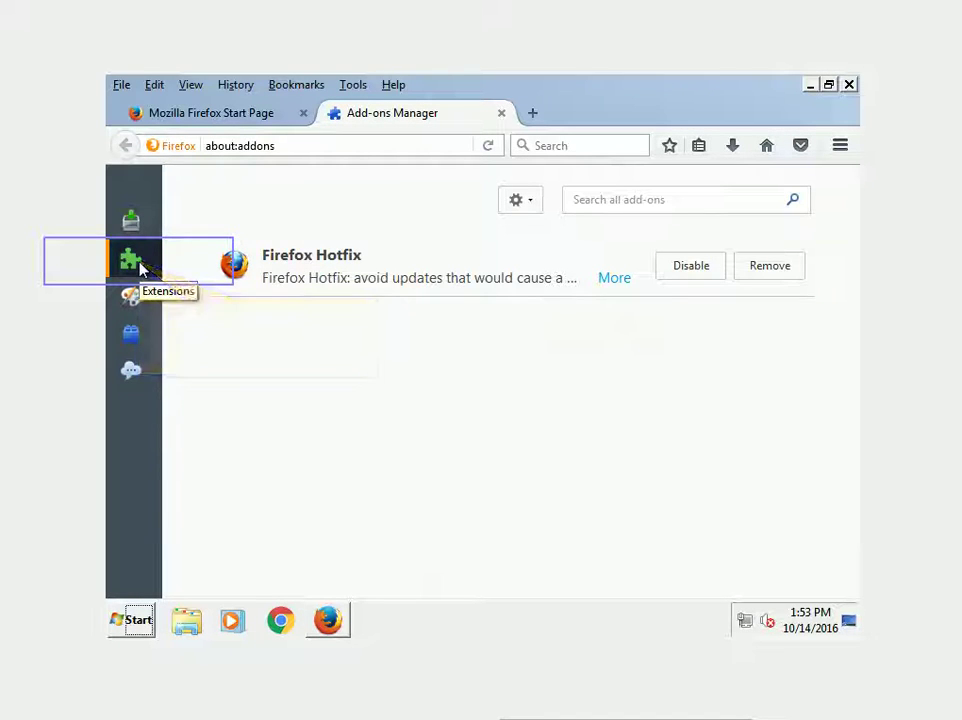
click(770, 266)
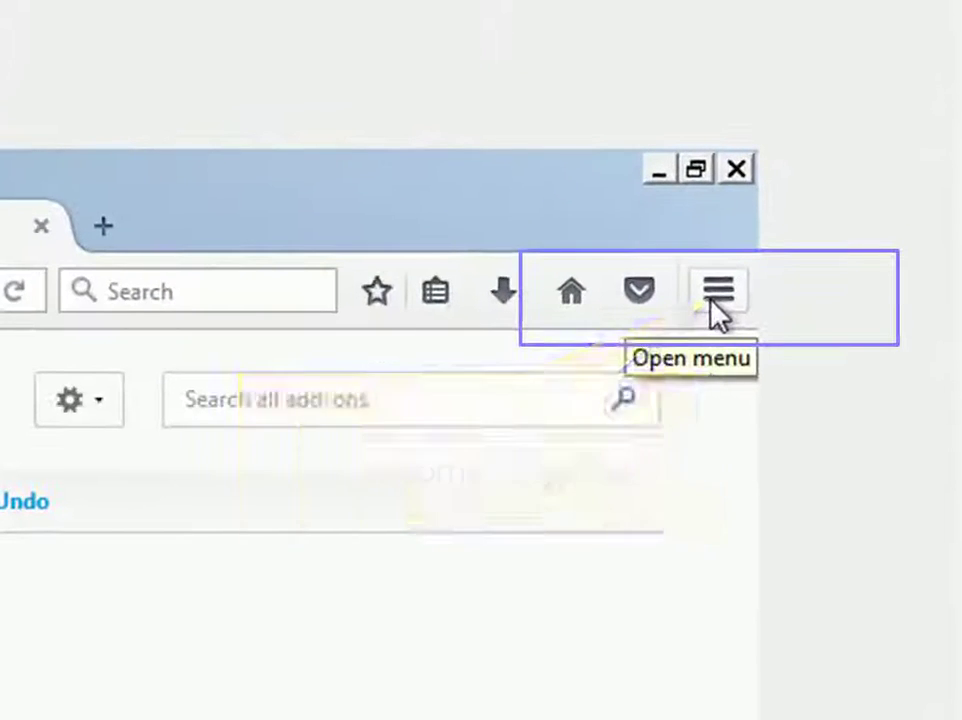
Refresh Firefox to defaults from Troubleshooting Information, keeping cookies, history, bookmarks and passwords
click(716, 303)
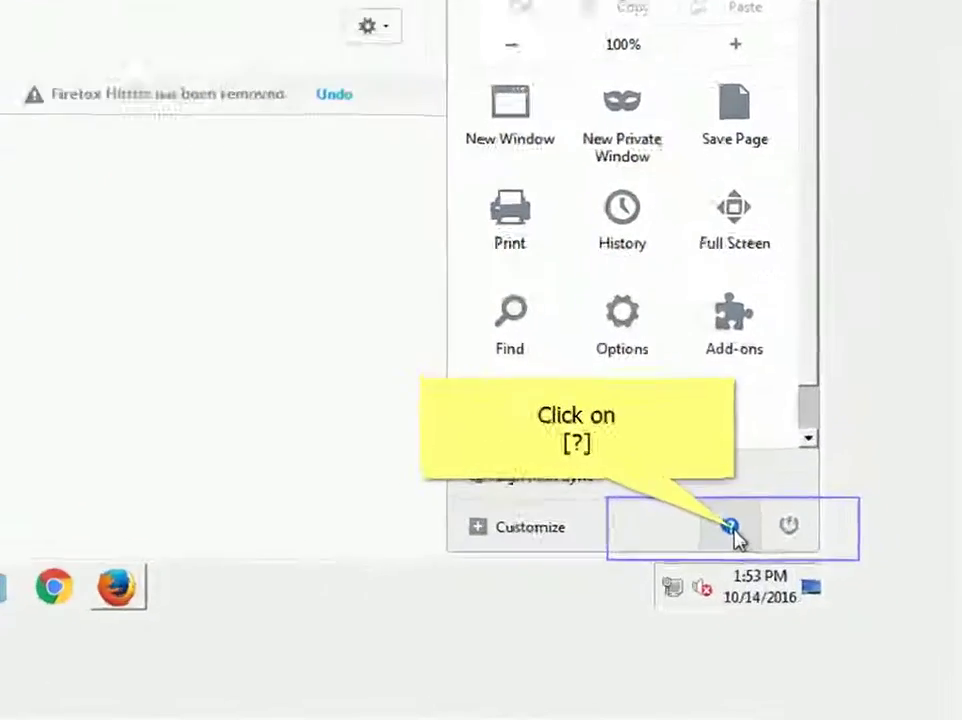
click(789, 576)
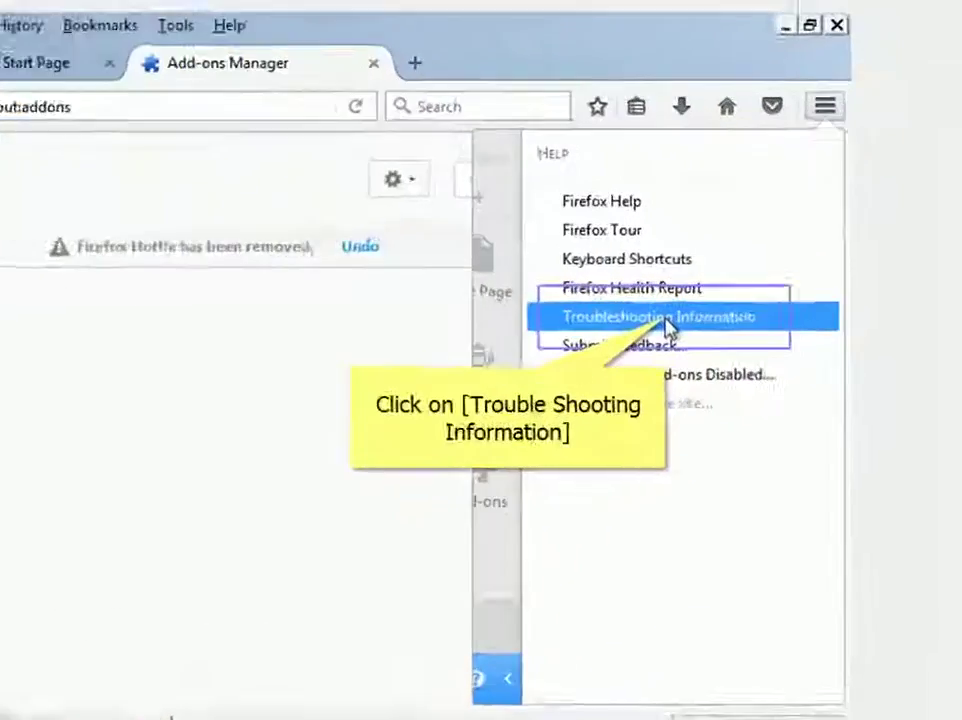
click(724, 305)
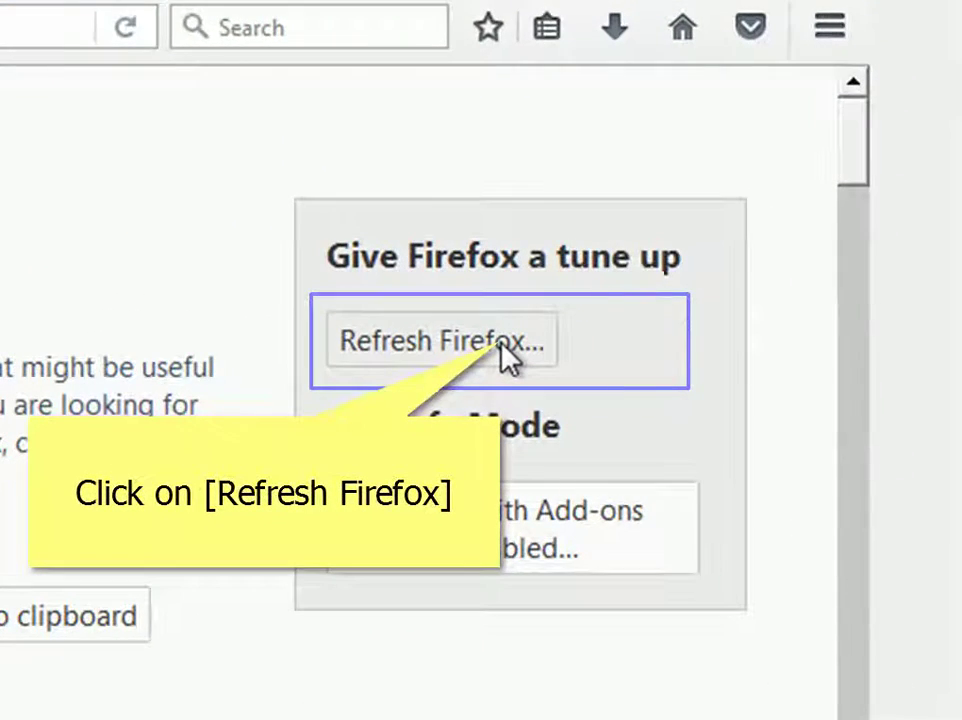
click(505, 355)
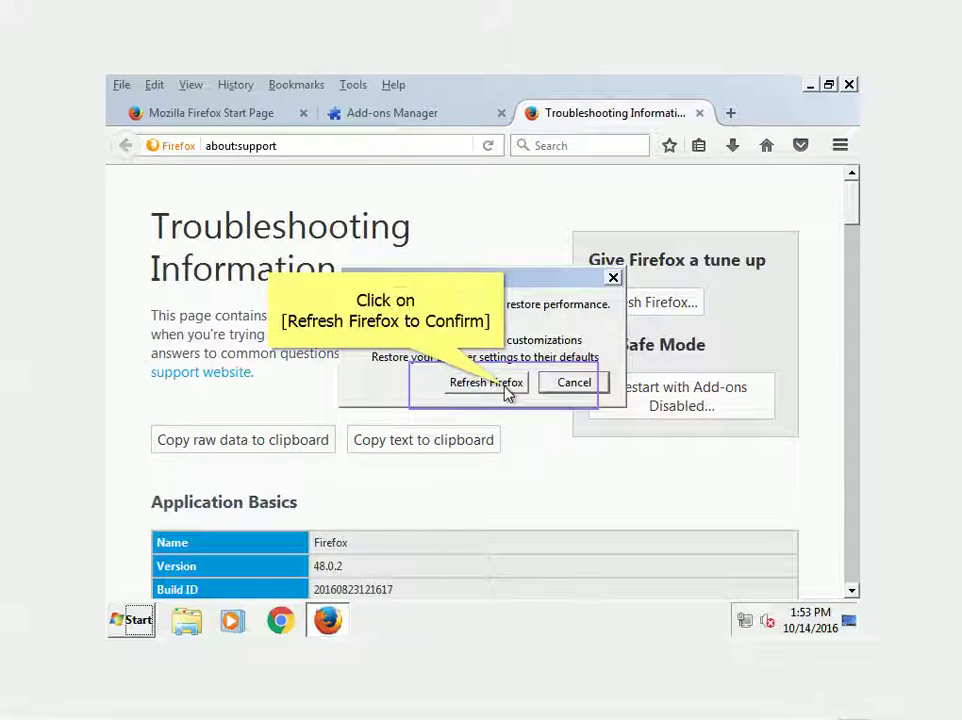
click(507, 393)
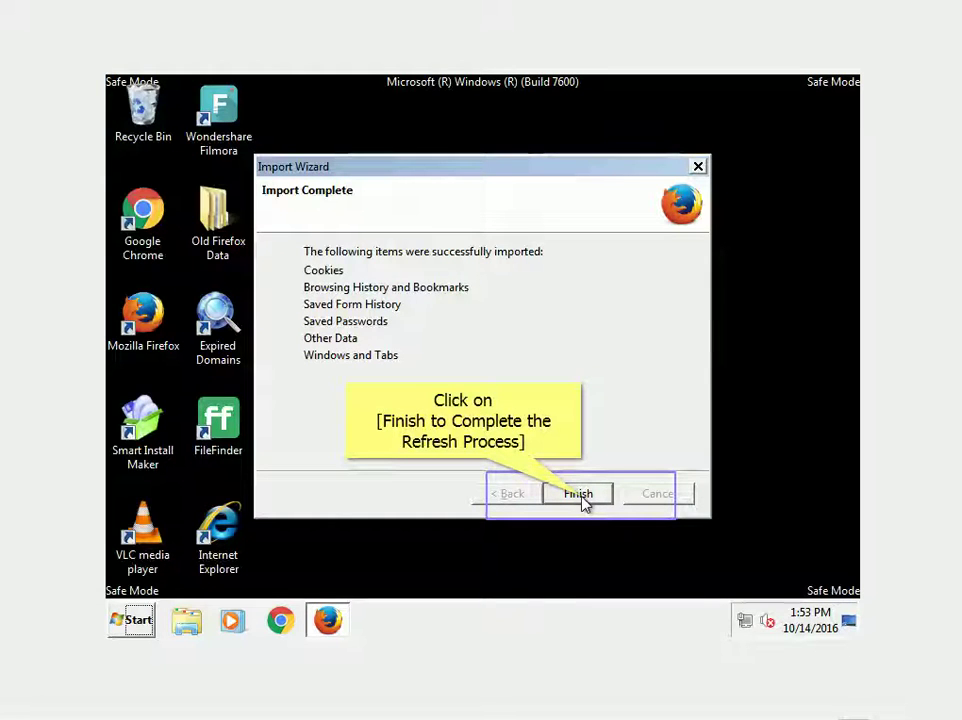
click(583, 499)
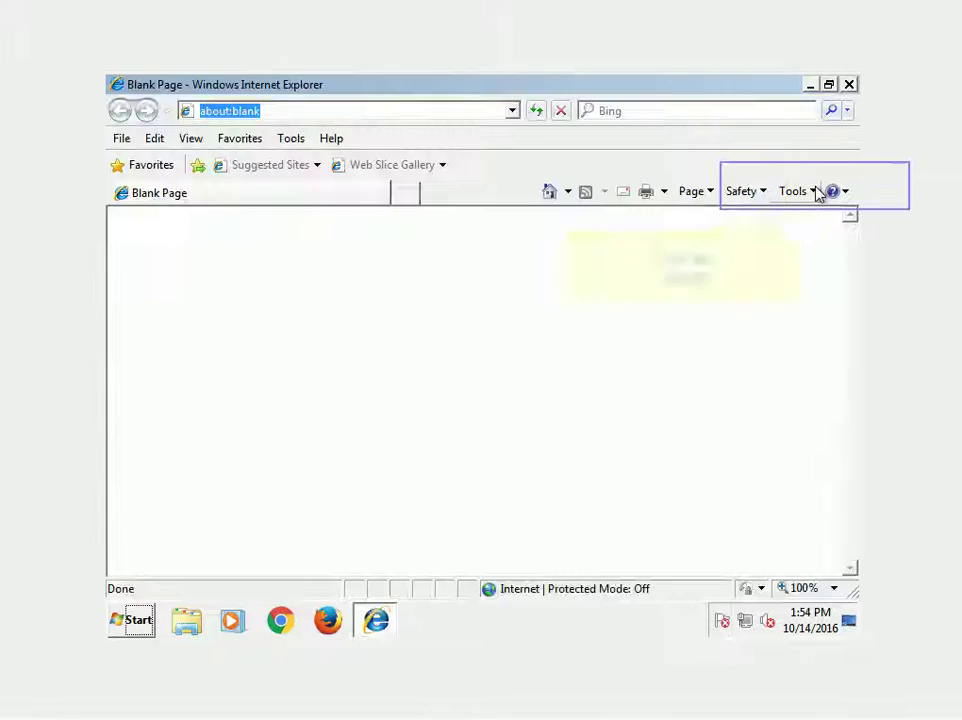
Launch Internet Explorer, review its Manage Add-ons list, then open Internet Options
double_click(222, 530)
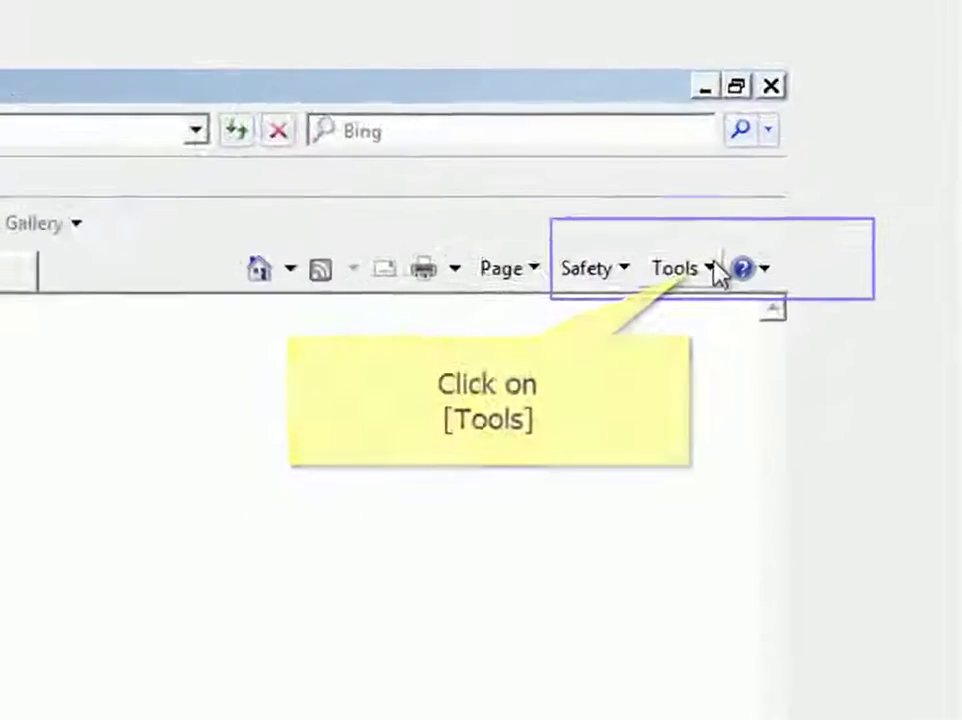
click(815, 192)
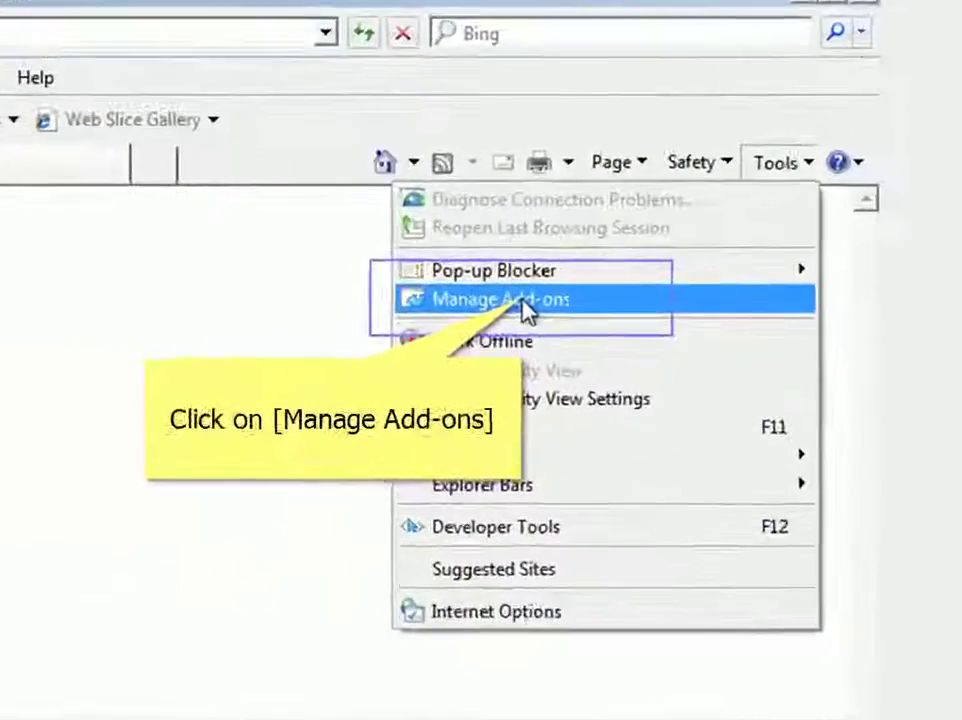
click(527, 305)
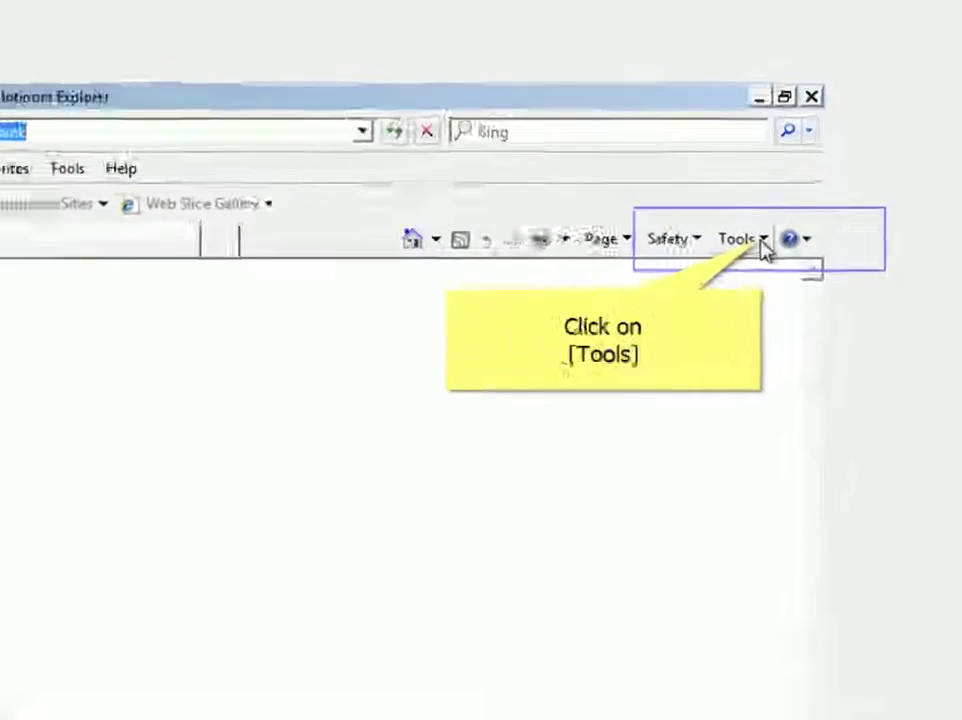
click(812, 192)
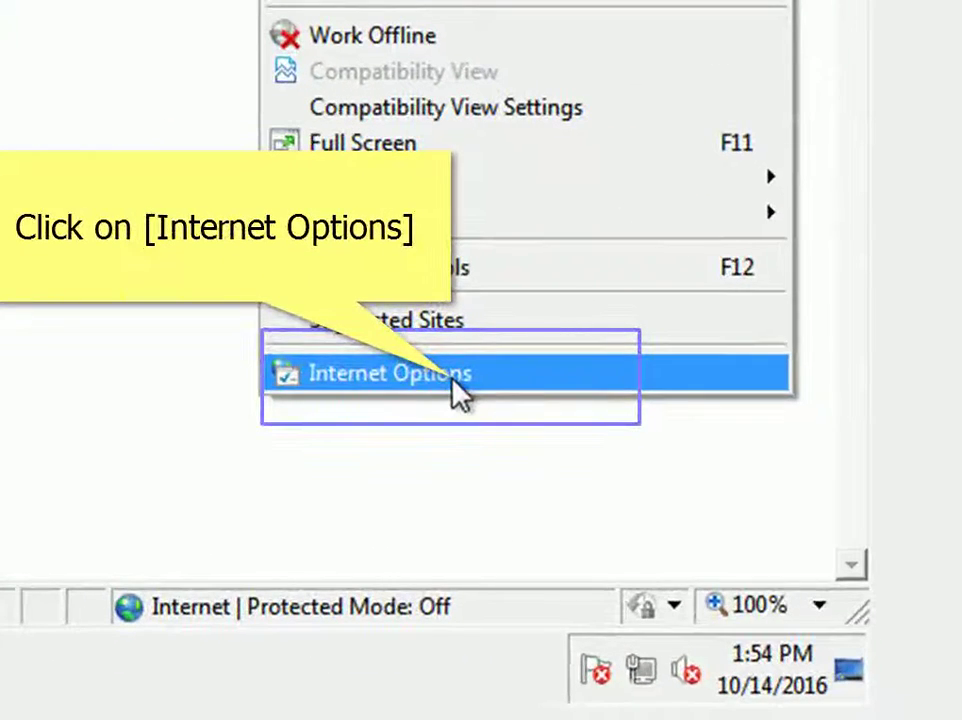
click(455, 390)
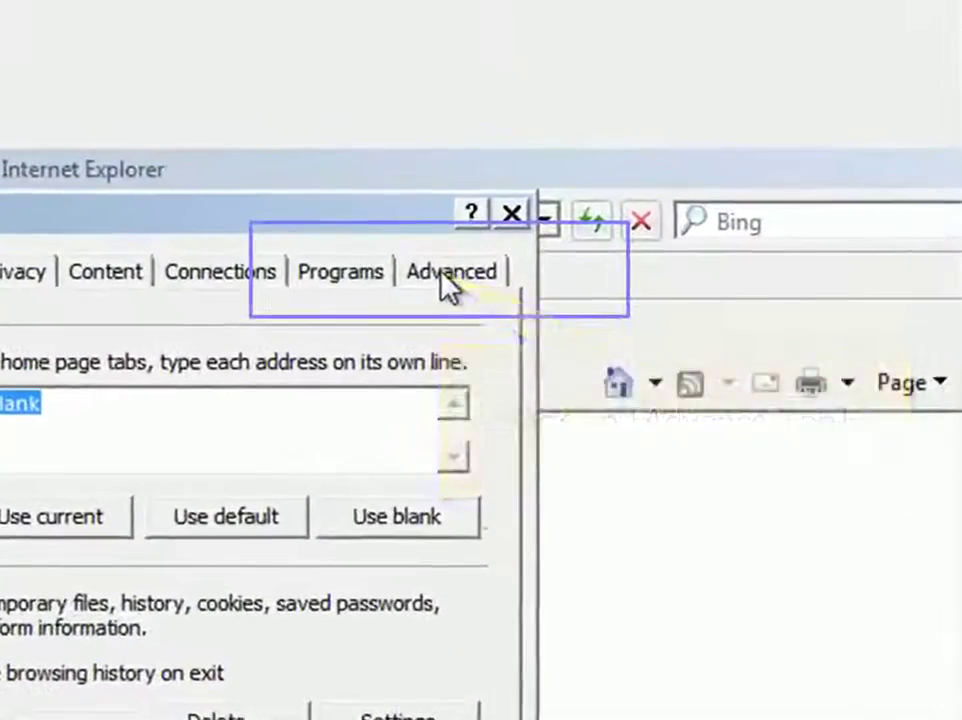
Reset Internet Explorer to default settings from the Advanced tab of Internet Options, then acknowledge the restart notice
click(455, 210)
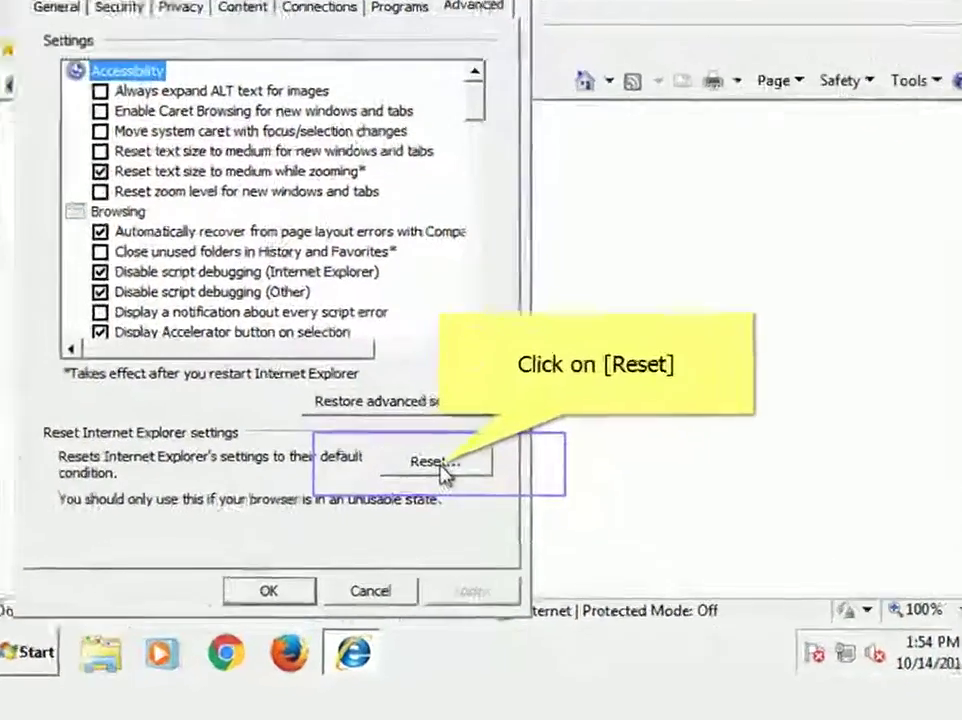
click(440, 478)
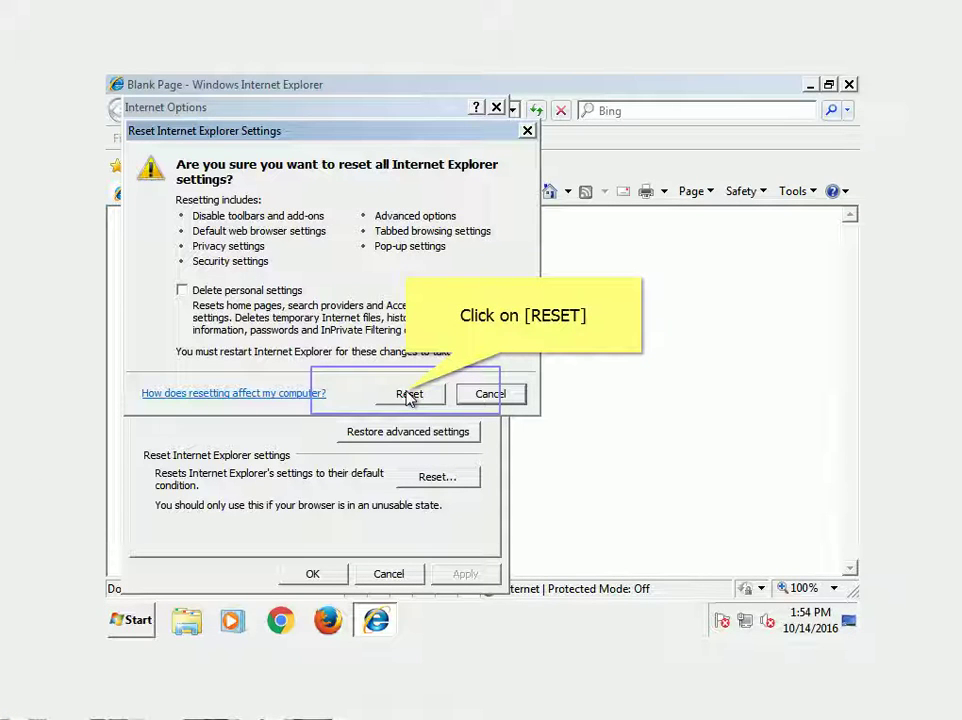
click(409, 394)
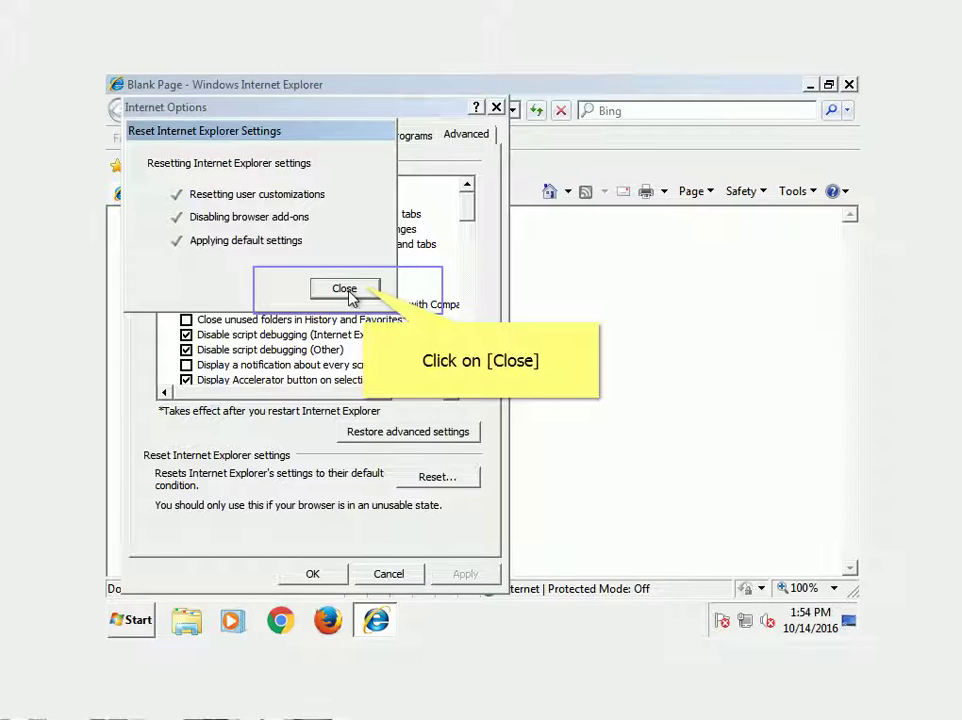
click(344, 289)
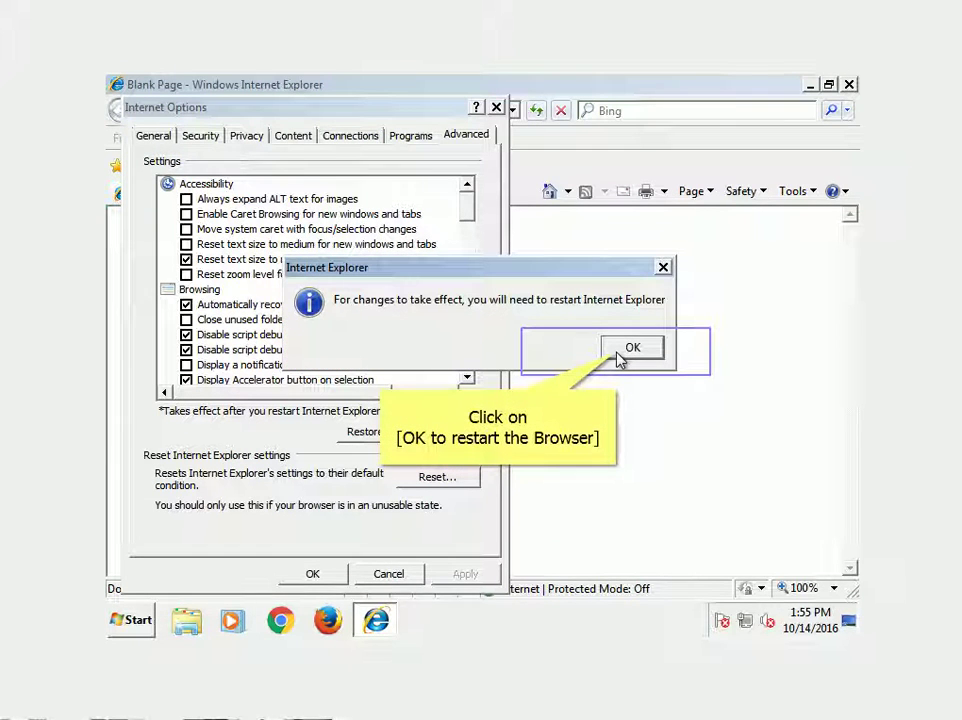
click(617, 352)
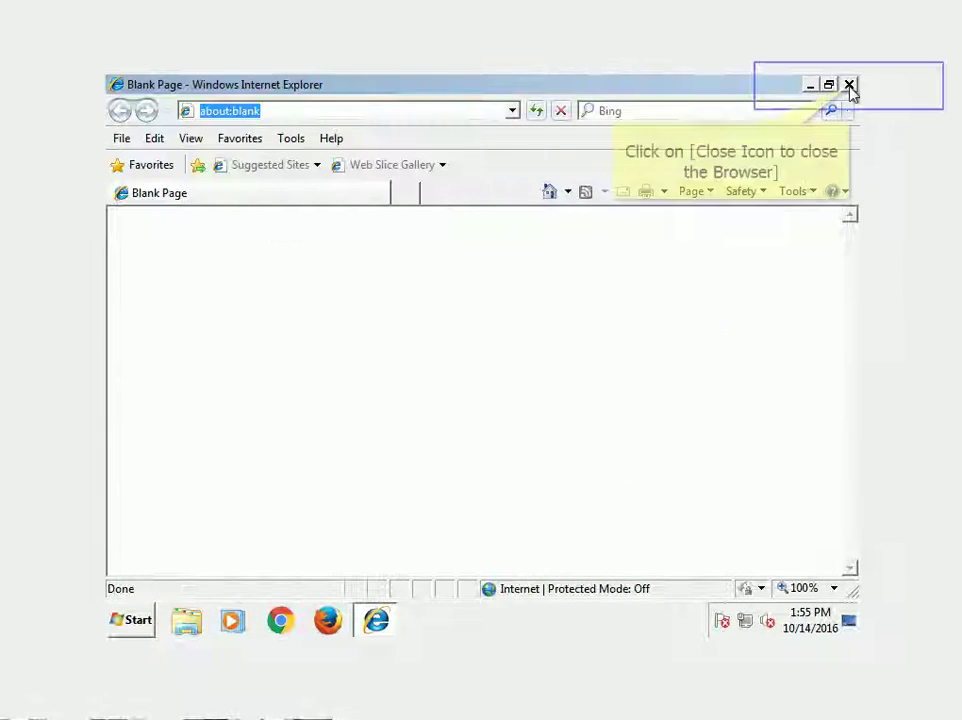